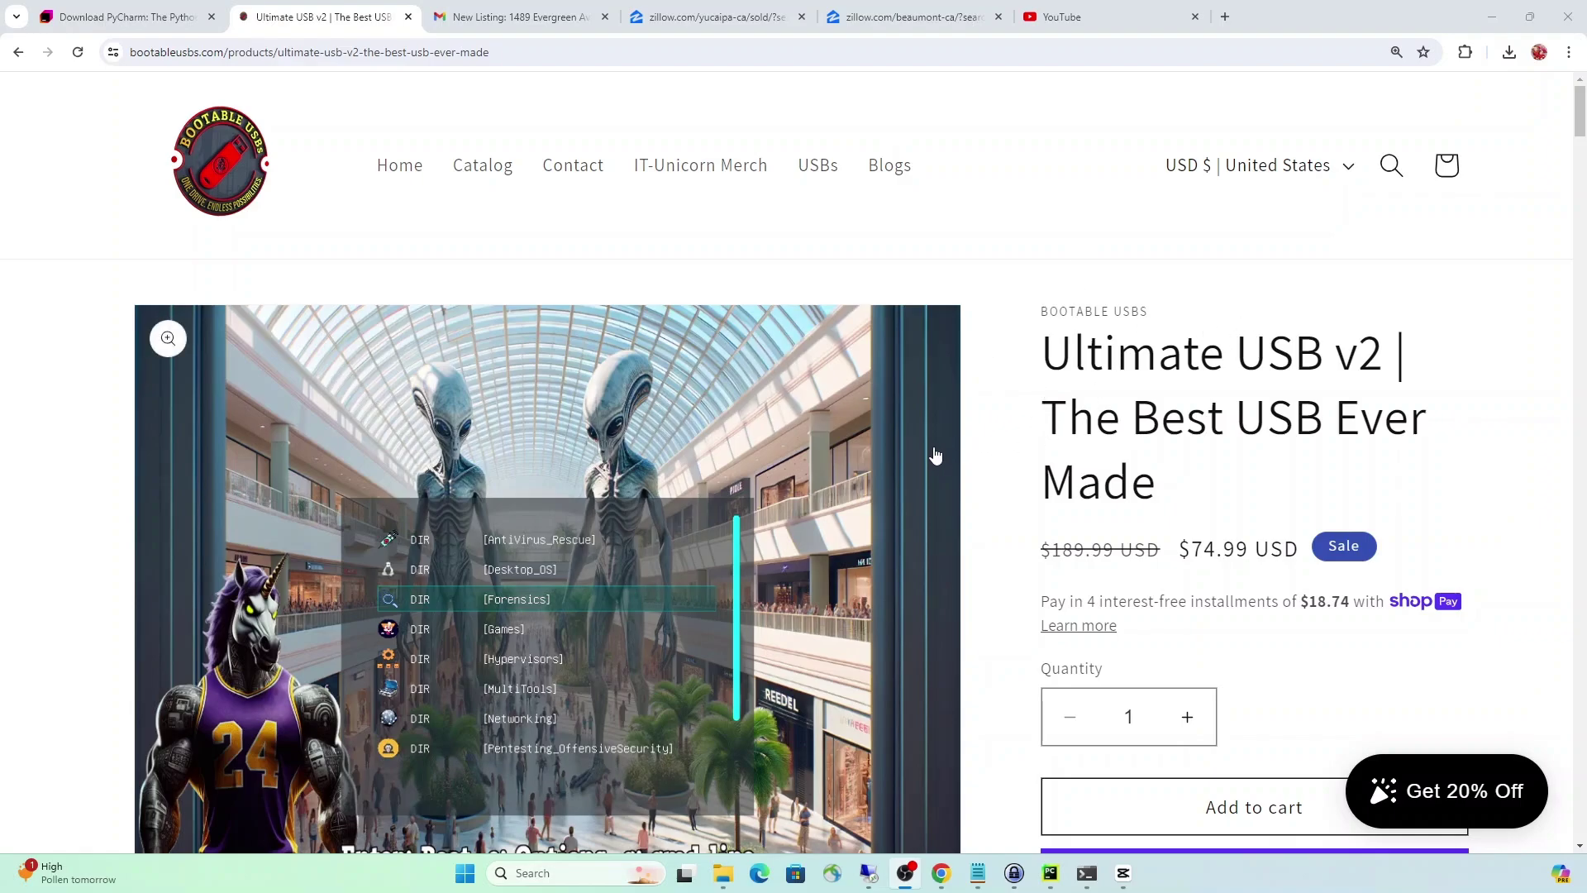
{"action": "scroll", "coordinate": [1263, 475], "scroll_direction": "down", "scroll_amount": 3}
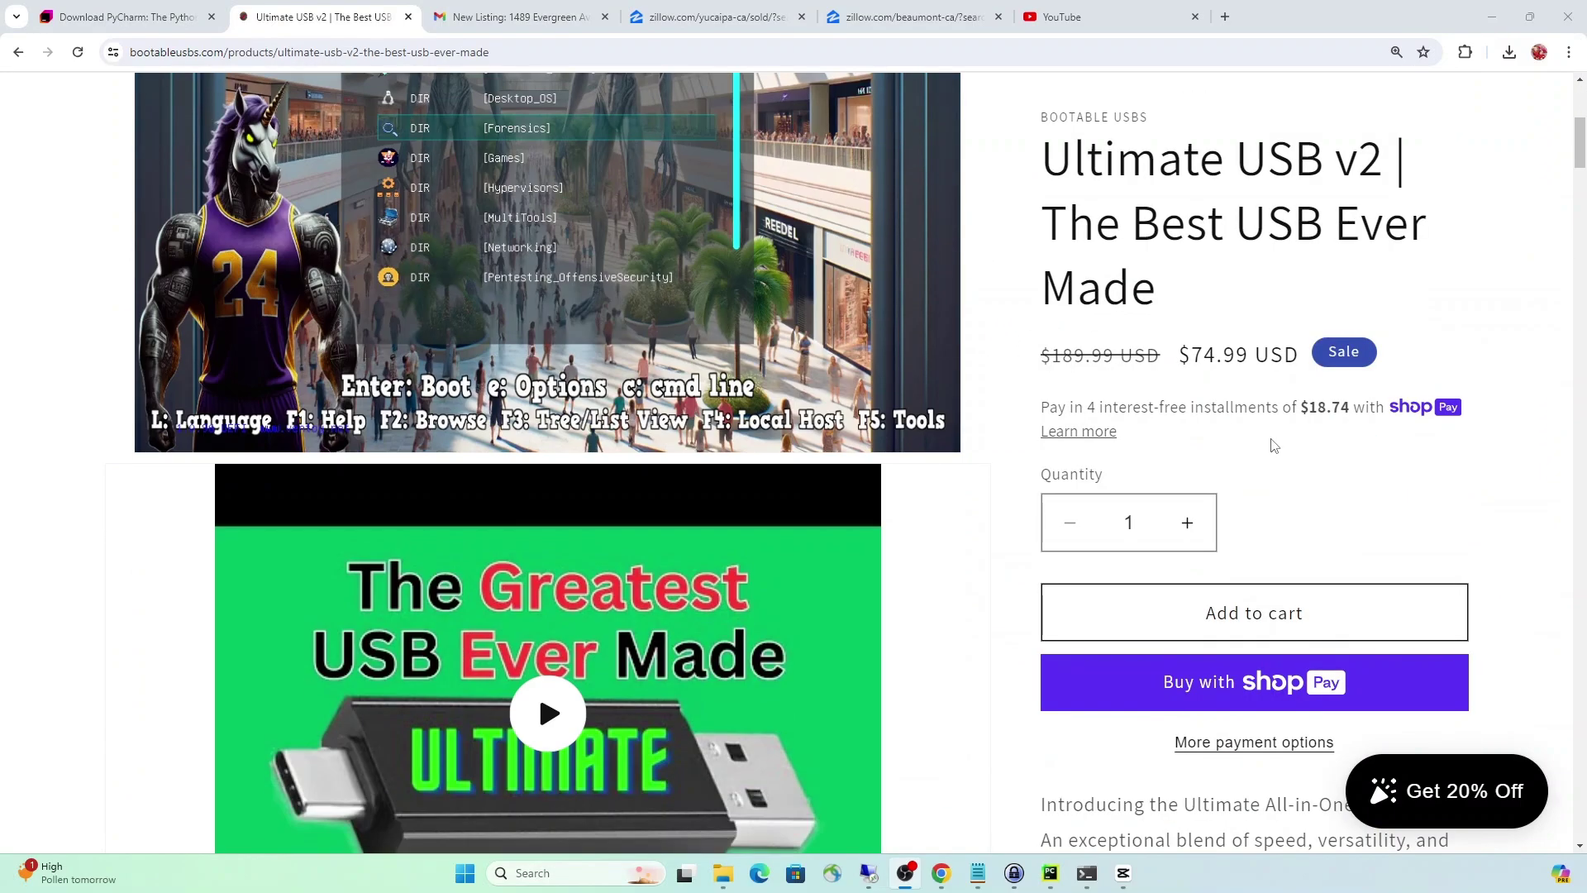
{"action": "scroll", "coordinate": [1262, 475], "scroll_direction": "down", "scroll_amount": 3}
{"action": "scroll", "coordinate": [1116, 460], "scroll_direction": "down", "scroll_amount": 3}
{"action": "scroll", "coordinate": [914, 449], "scroll_direction": "down", "scroll_amount": 5}
{"action": "scroll", "coordinate": [1116, 496], "scroll_direction": "down", "scroll_amount": 5}
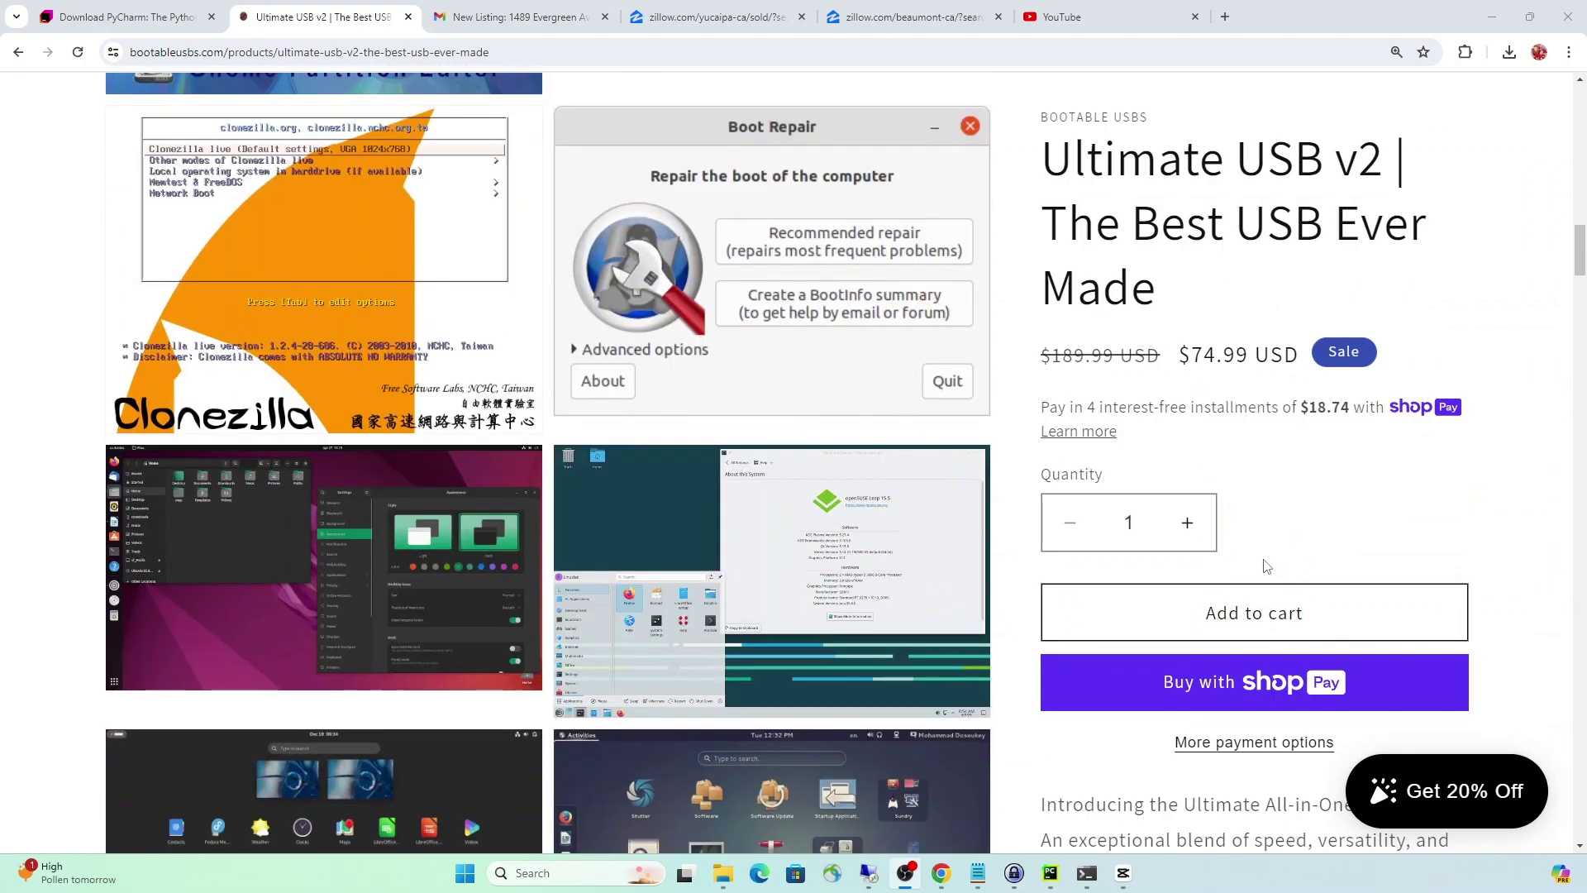
{"action": "scroll", "coordinate": [1253, 555], "scroll_direction": "down", "scroll_amount": 5}
{"action": "scroll", "coordinate": [1252, 555], "scroll_direction": "down", "scroll_amount": 5}
{"action": "scroll", "coordinate": [1253, 555], "scroll_direction": "down", "scroll_amount": 5}
{"action": "scroll", "coordinate": [1253, 556], "scroll_direction": "down", "scroll_amount": 4}
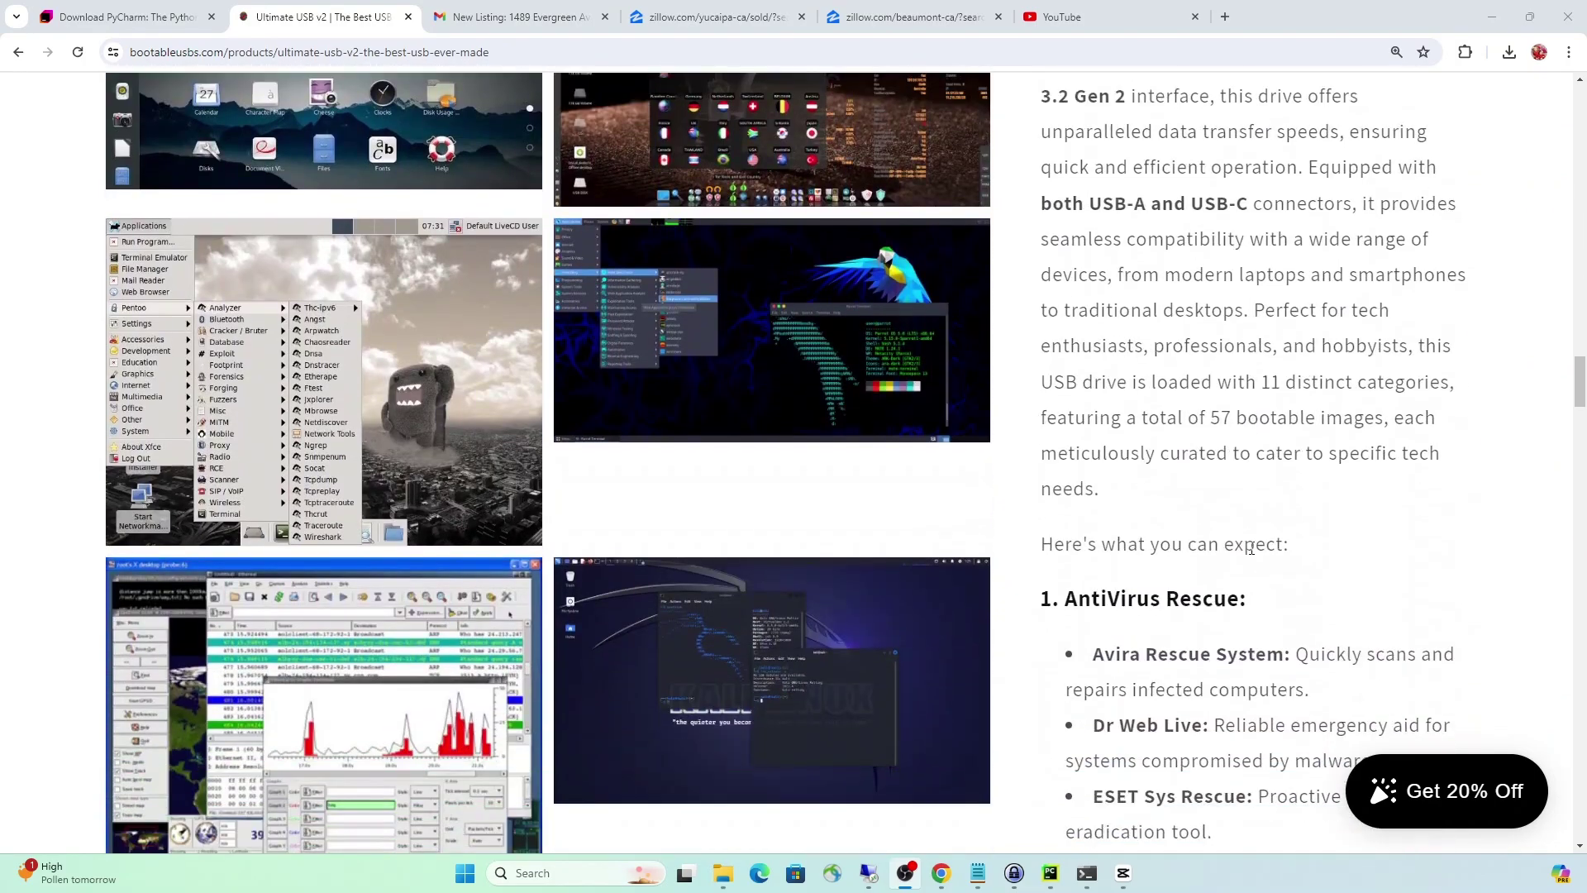
{"action": "scroll", "coordinate": [1253, 556], "scroll_direction": "down", "scroll_amount": 5}
{"action": "scroll", "coordinate": [1247, 546], "scroll_direction": "down", "scroll_amount": 4}
{"action": "scroll", "coordinate": [1246, 546], "scroll_direction": "down", "scroll_amount": 5}
{"action": "scroll", "coordinate": [1247, 547], "scroll_direction": "down", "scroll_amount": 5}
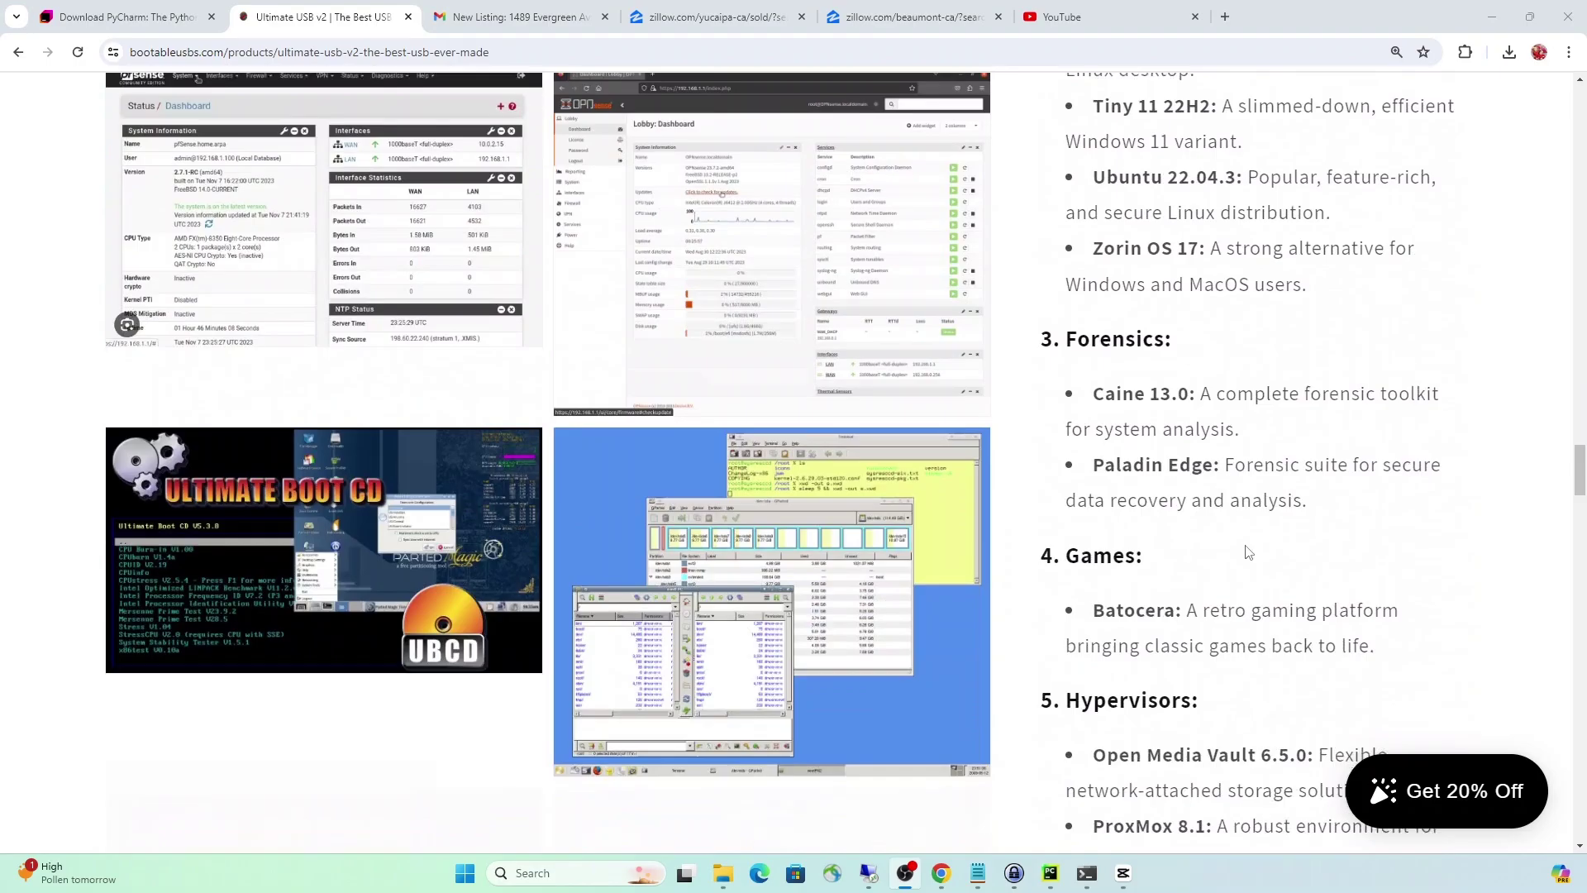
{"action": "scroll", "coordinate": [1250, 543], "scroll_direction": "down", "scroll_amount": 4}
{"action": "scroll", "coordinate": [1253, 540], "scroll_direction": "down", "scroll_amount": 4}
{"action": "scroll", "coordinate": [1252, 539], "scroll_direction": "down", "scroll_amount": 5}
{"action": "scroll", "coordinate": [1253, 540], "scroll_direction": "down", "scroll_amount": 3}
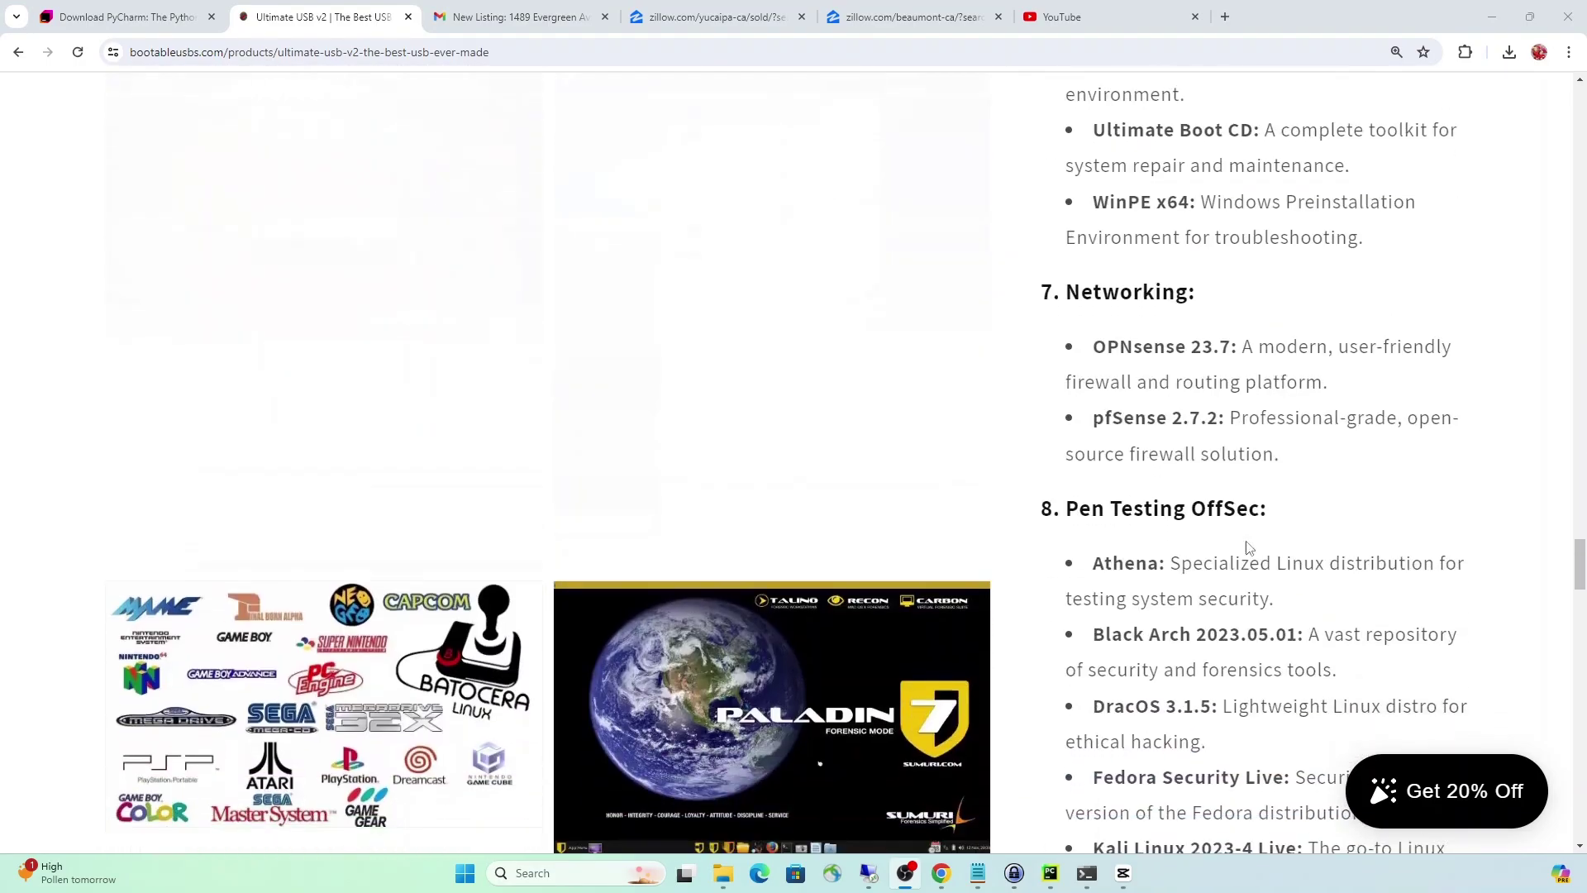
{"action": "scroll", "coordinate": [1253, 540], "scroll_direction": "down", "scroll_amount": 5}
{"action": "scroll", "coordinate": [1259, 533], "scroll_direction": "down", "scroll_amount": 5}
{"action": "scroll", "coordinate": [1263, 533], "scroll_direction": "down", "scroll_amount": 5}
{"action": "scroll", "coordinate": [1263, 534], "scroll_direction": "down", "scroll_amount": 5}
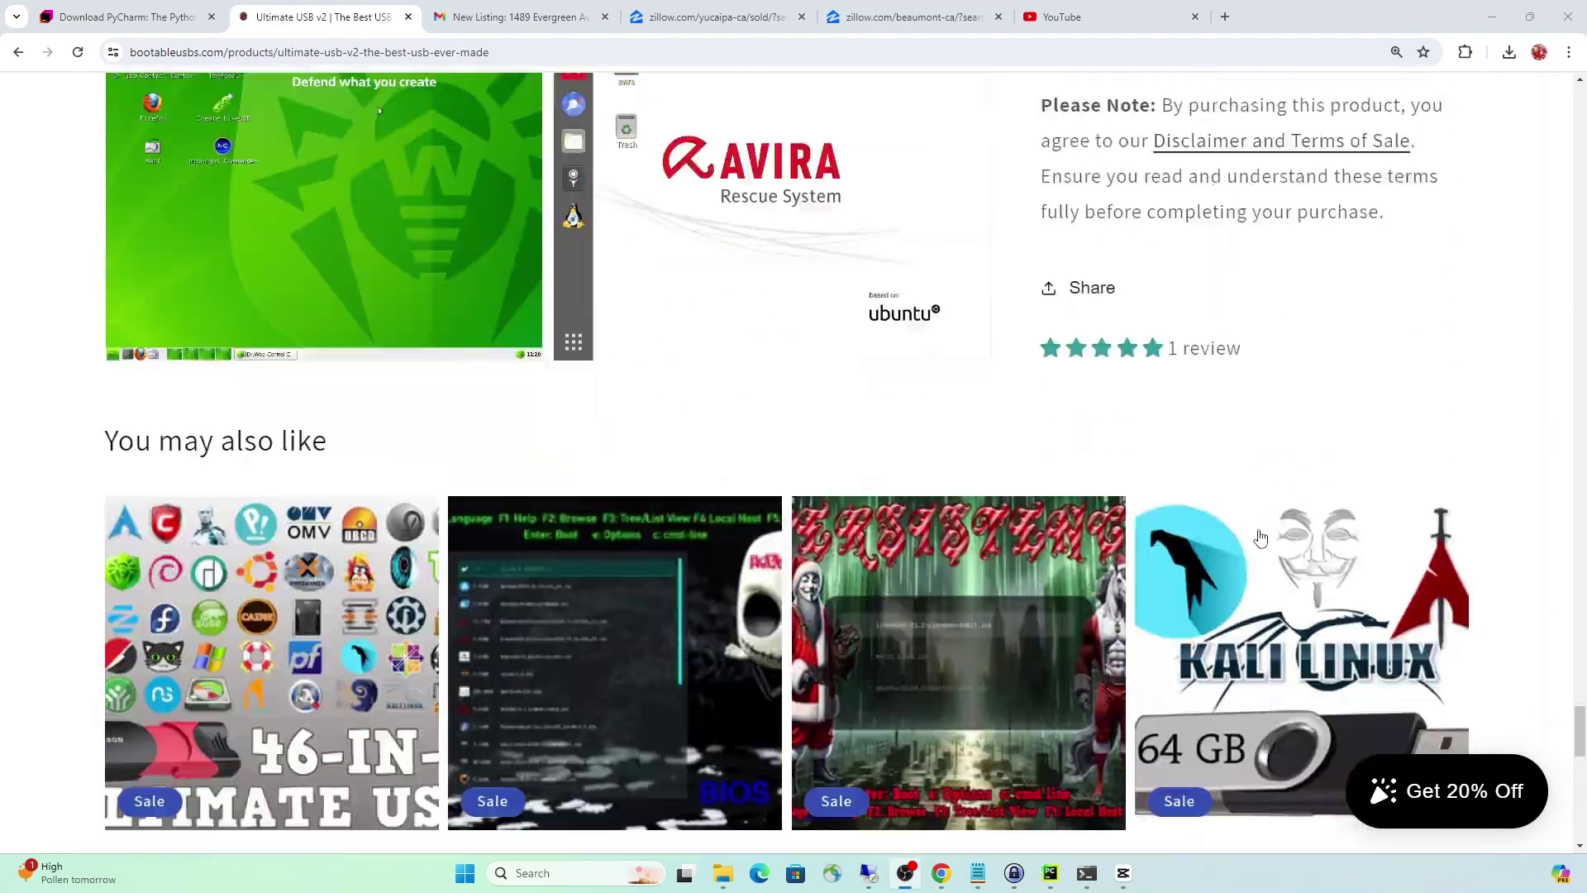
{"action": "scroll", "coordinate": [1263, 534], "scroll_direction": "down", "scroll_amount": 5}
{"action": "scroll", "coordinate": [1263, 536], "scroll_direction": "down", "scroll_amount": 2}
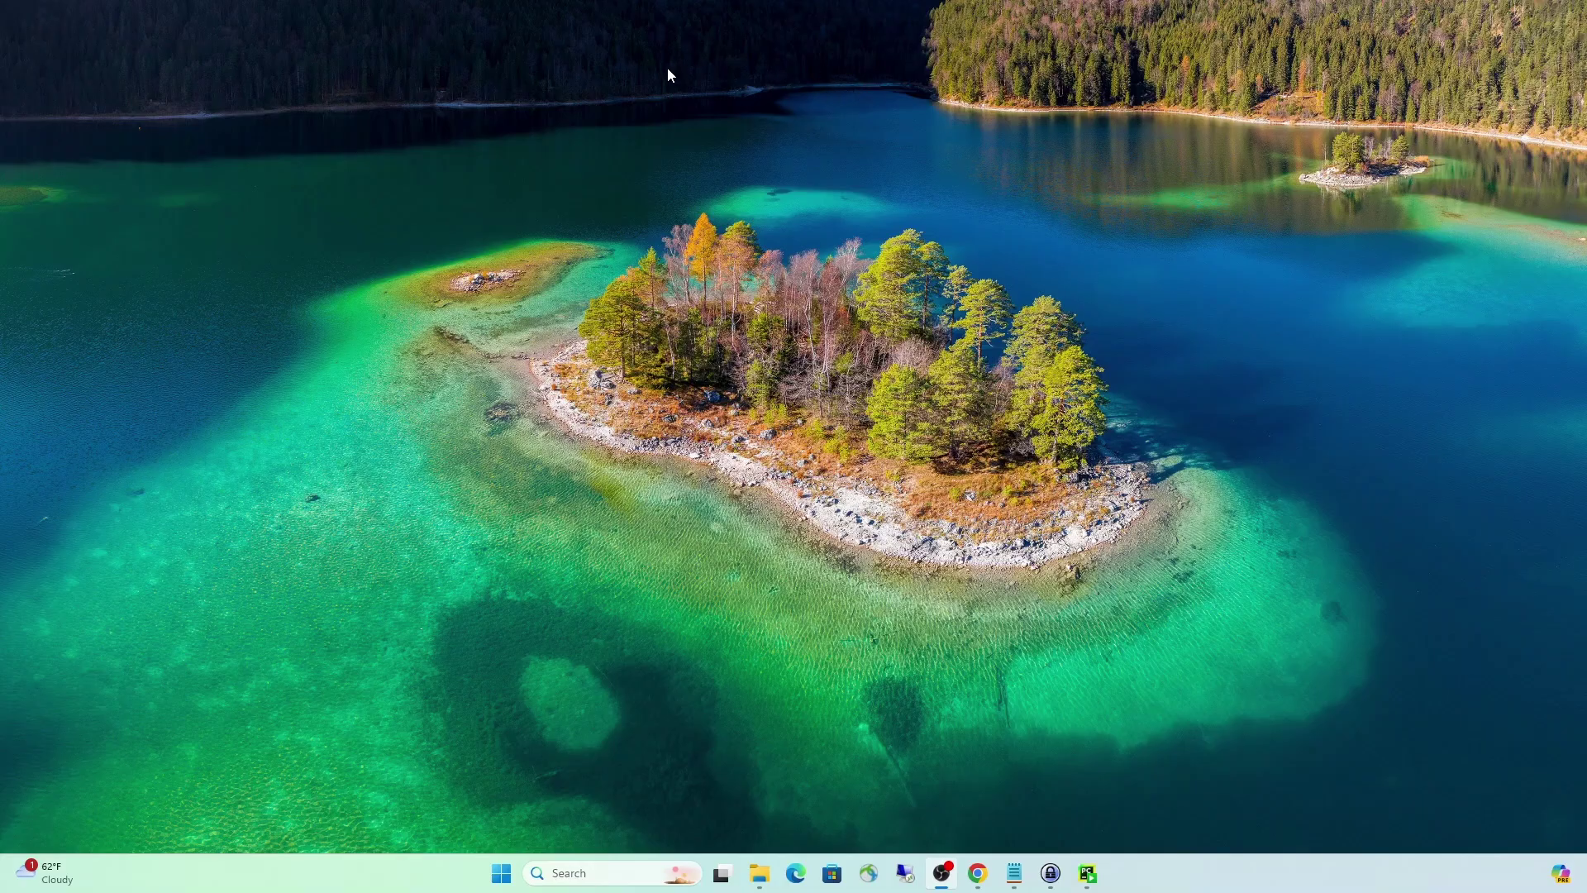
Bring Chrome back to the PyCharm download page at the Community Edition section.
{"action": "left_click", "coordinate": [977, 873]}
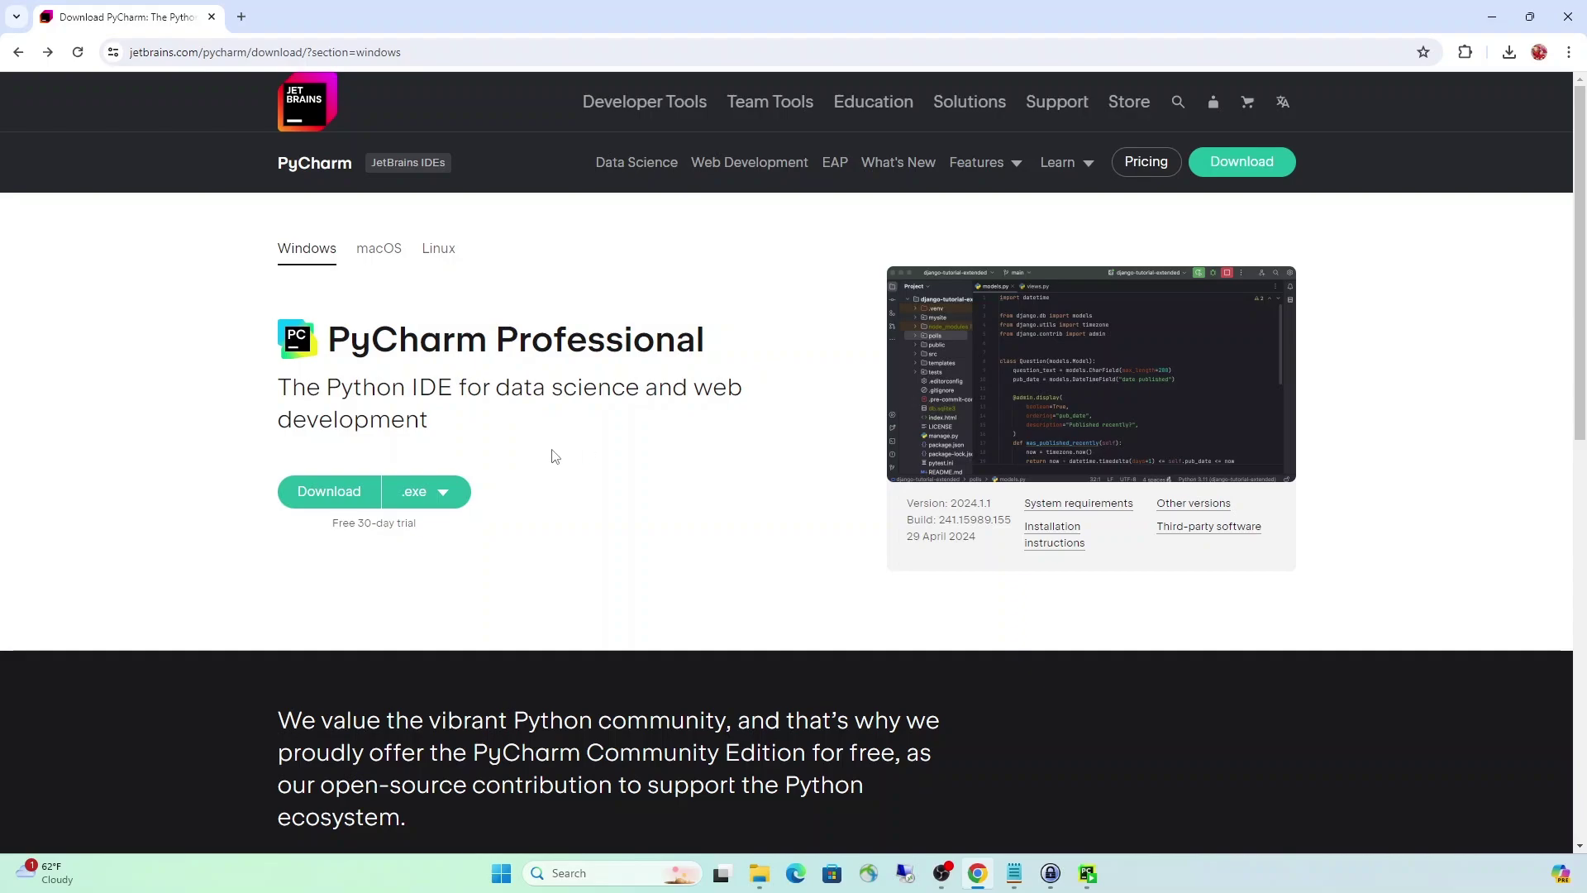
{"action": "scroll", "coordinate": [522, 474], "scroll_direction": "down", "scroll_amount": 2}
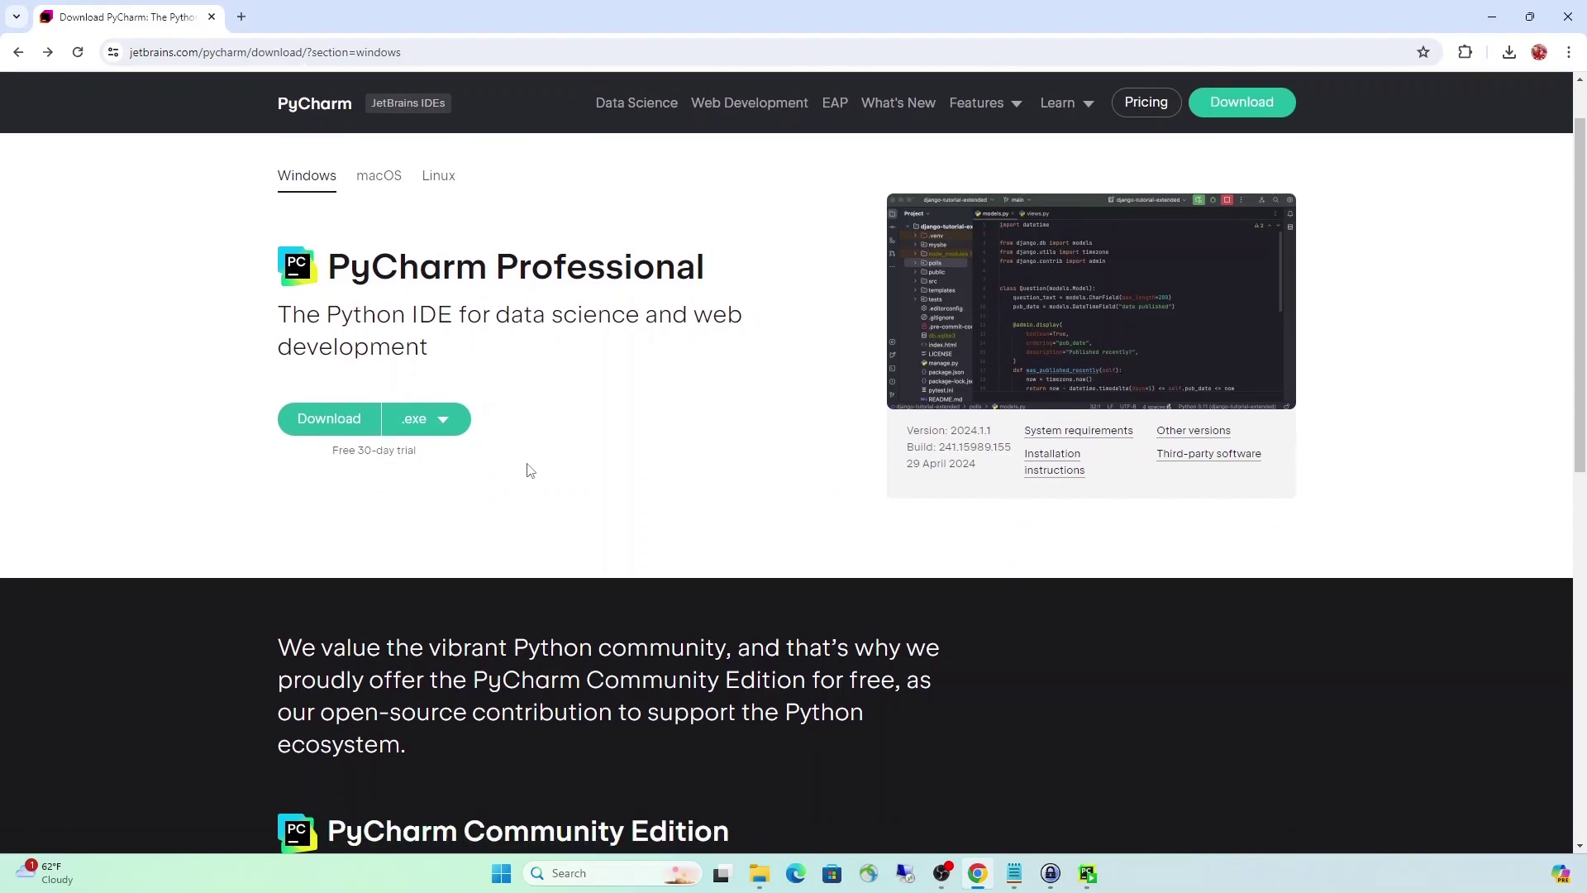
{"action": "scroll", "coordinate": [527, 474], "scroll_direction": "down", "scroll_amount": 3}
{"action": "scroll", "coordinate": [530, 472], "scroll_direction": "down", "scroll_amount": 2}
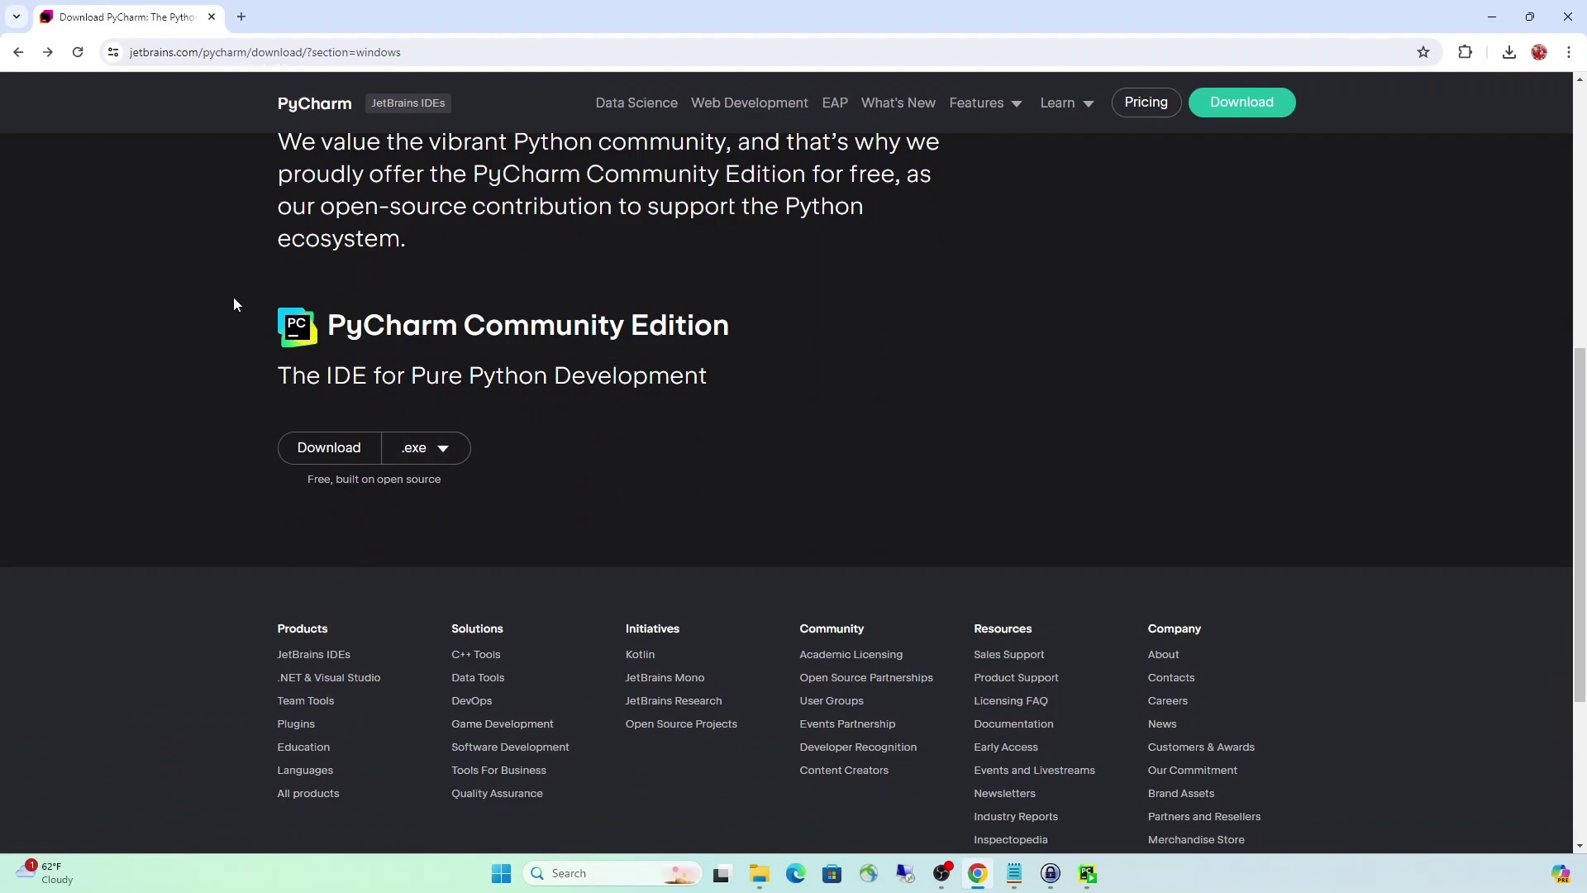
Install PyCharm Community Edition in the default folder with a desktop shortcut and .py association.
{"action": "left_click", "coordinate": [1087, 873]}
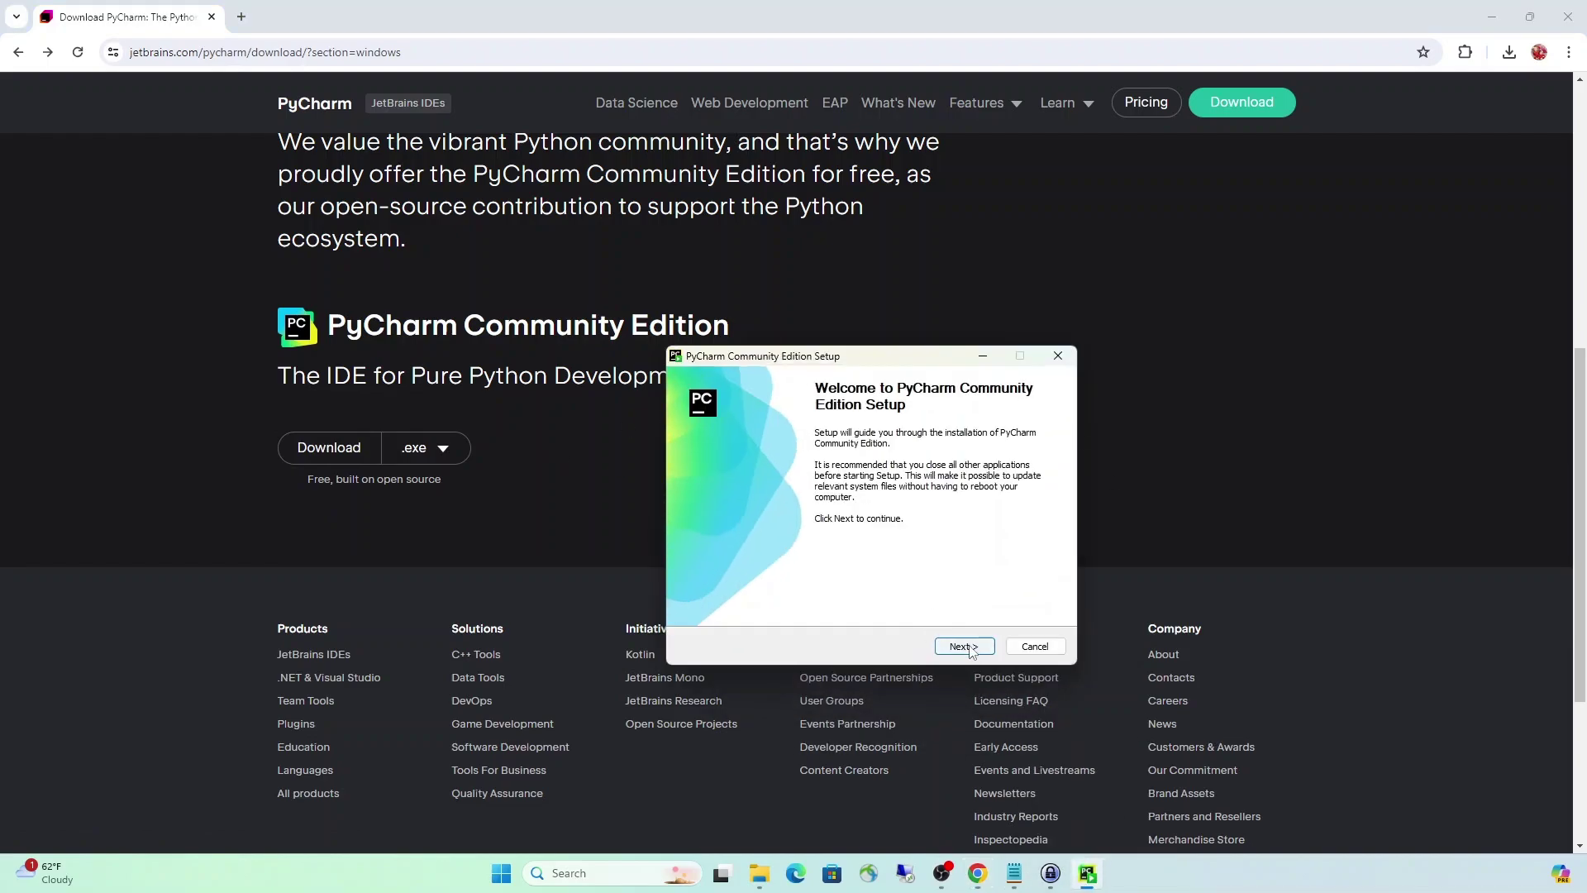
{"action": "left_click", "coordinate": [963, 645]}
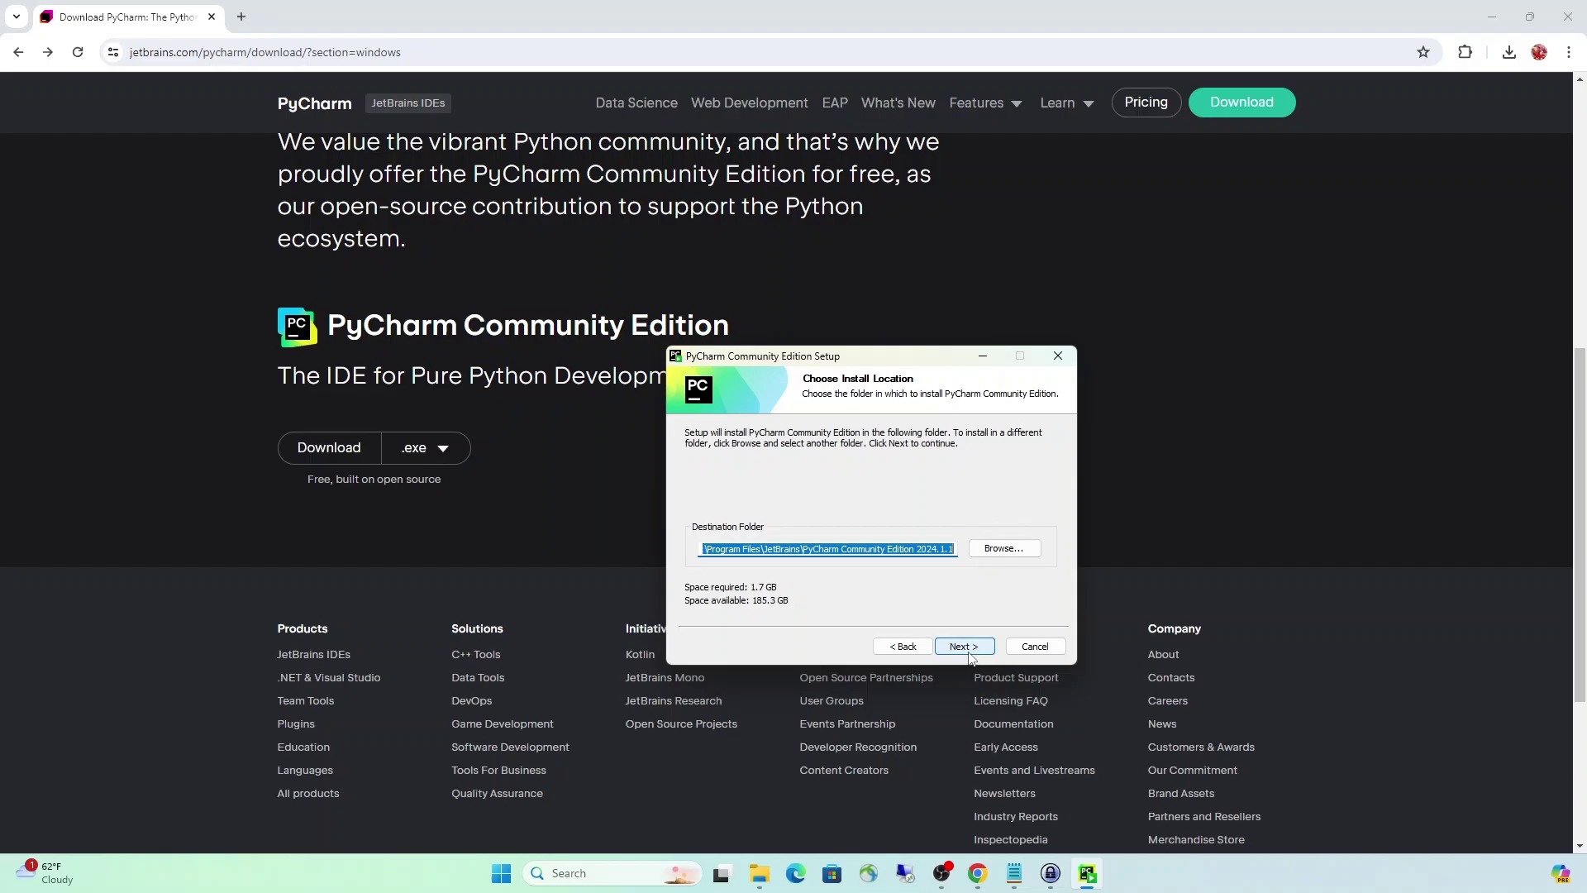
{"action": "left_click", "coordinate": [962, 647]}
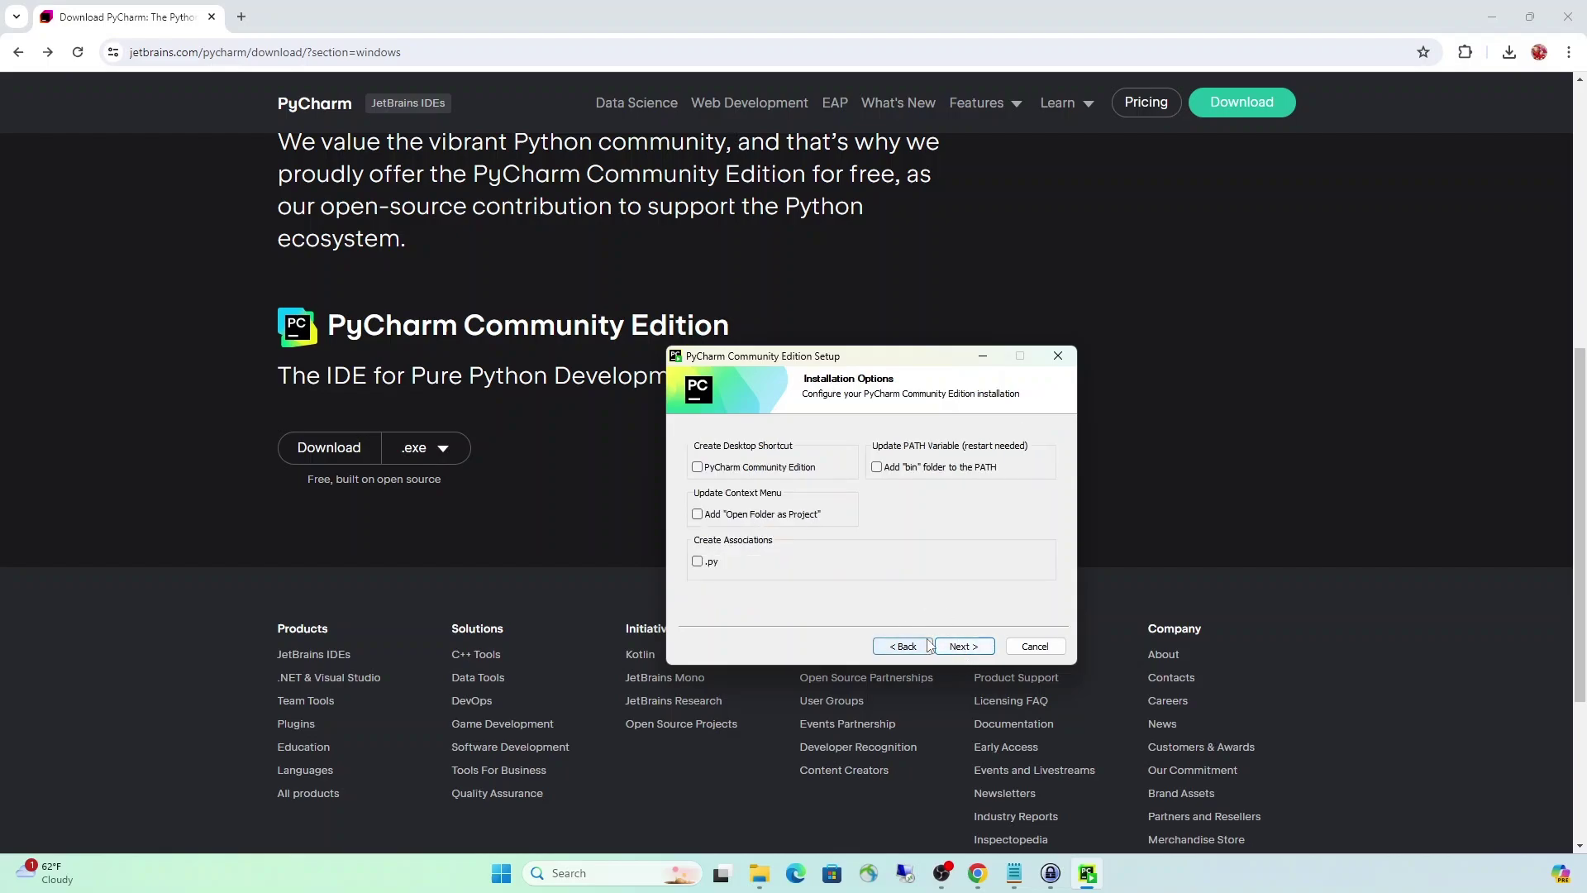
{"action": "left_click", "coordinate": [697, 466]}
{"action": "left_click", "coordinate": [697, 562]}
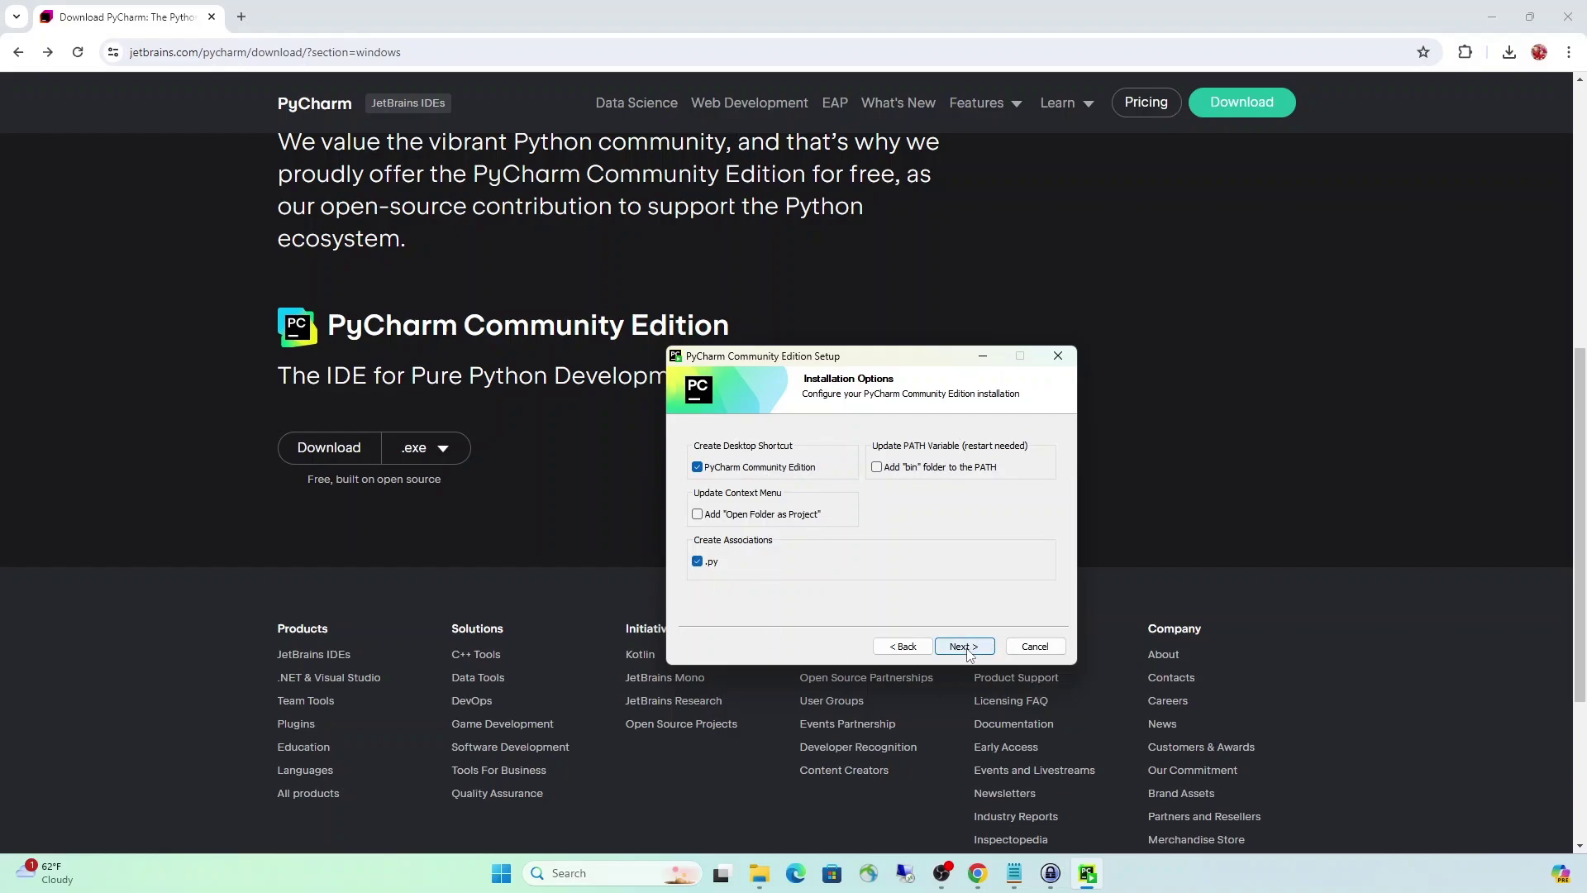
{"action": "left_click", "coordinate": [967, 648]}
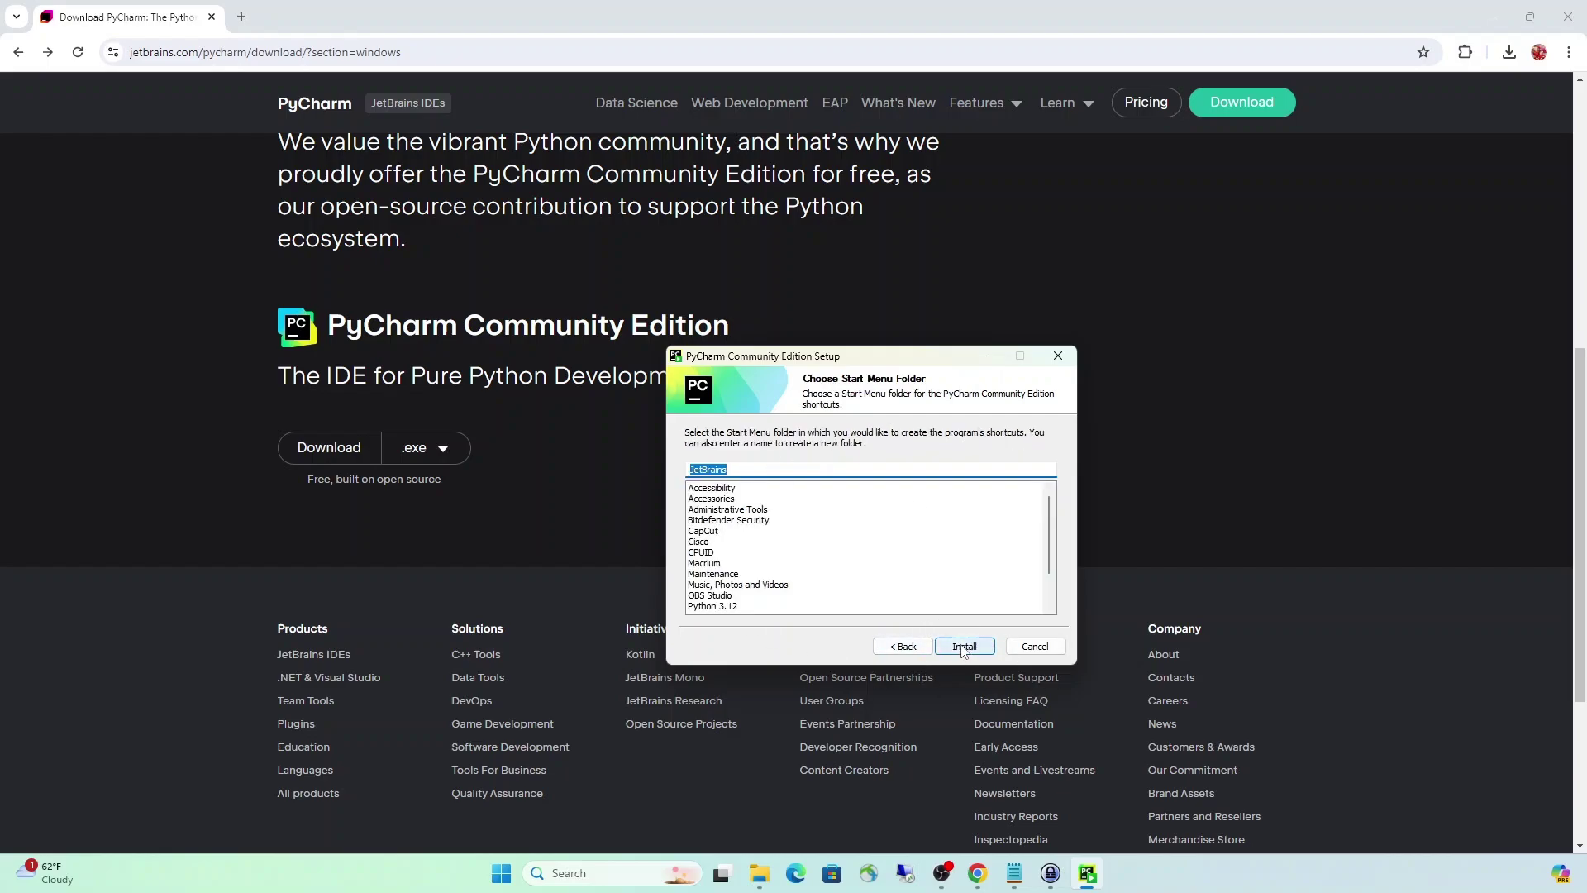
{"action": "left_click", "coordinate": [966, 647]}
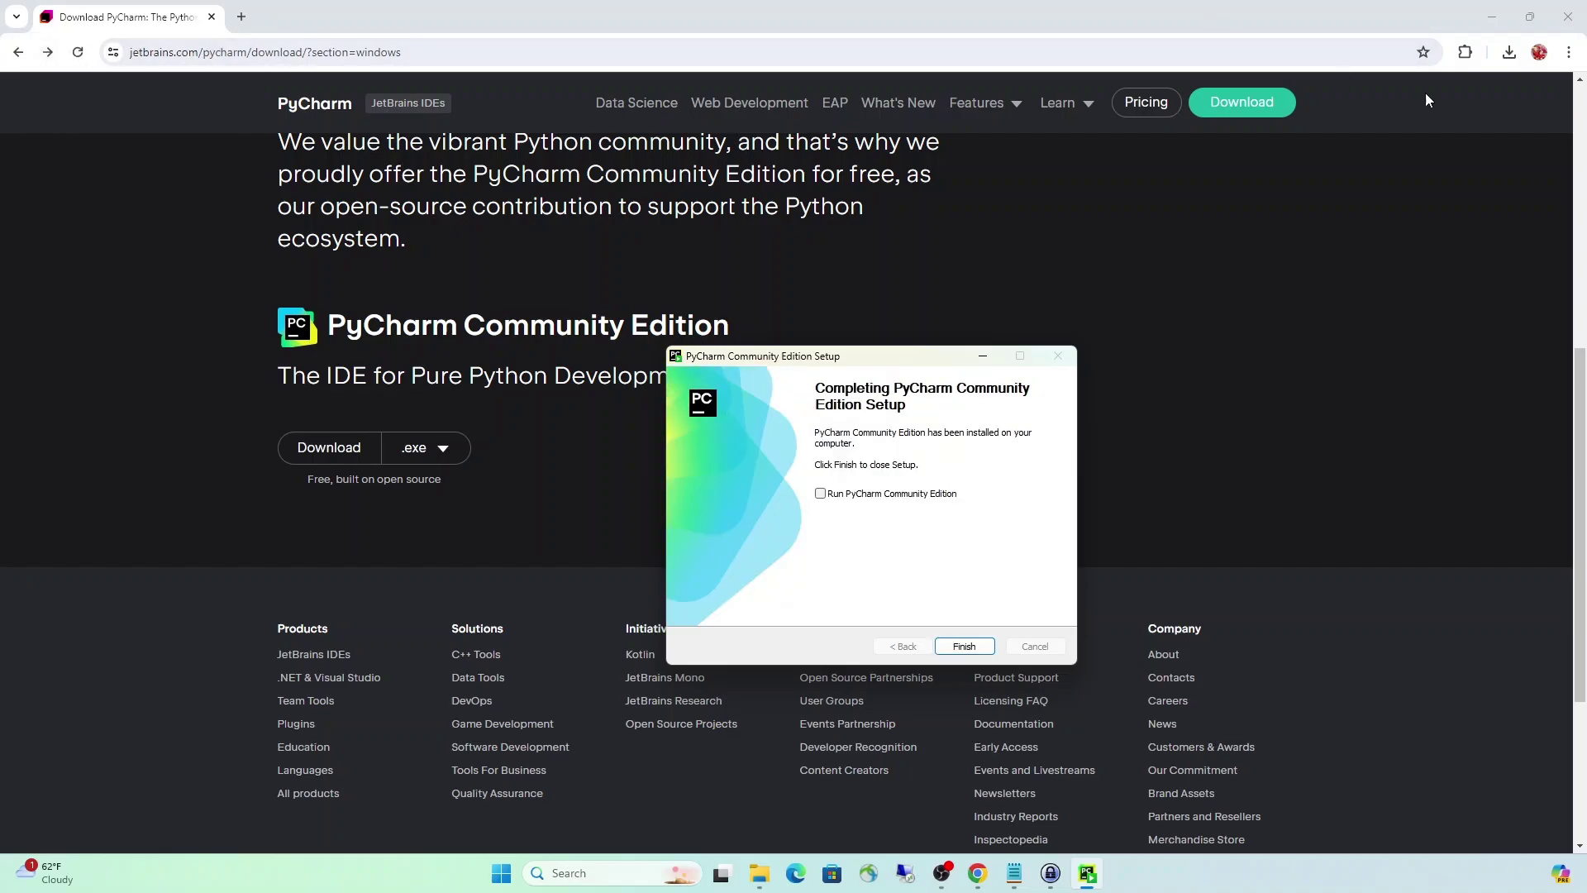
Finish setup, launch PyCharm, accept the user agreement and decline usage statistics.
{"action": "left_click", "coordinate": [820, 493]}
{"action": "left_click", "coordinate": [964, 646]}
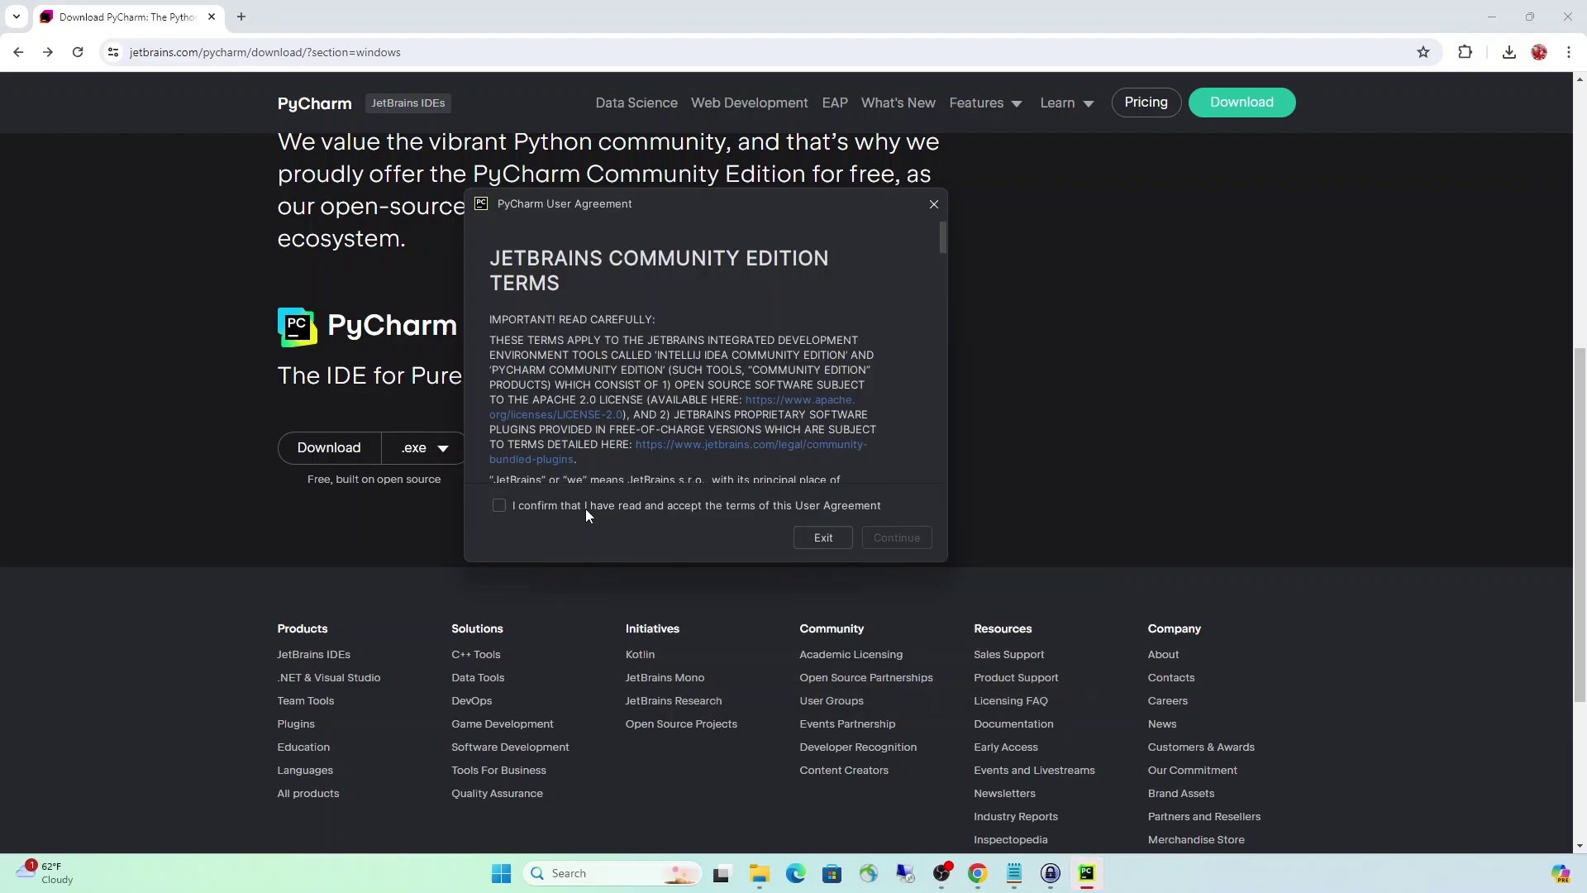
{"action": "left_click", "coordinate": [588, 506]}
{"action": "left_click", "coordinate": [896, 537]}
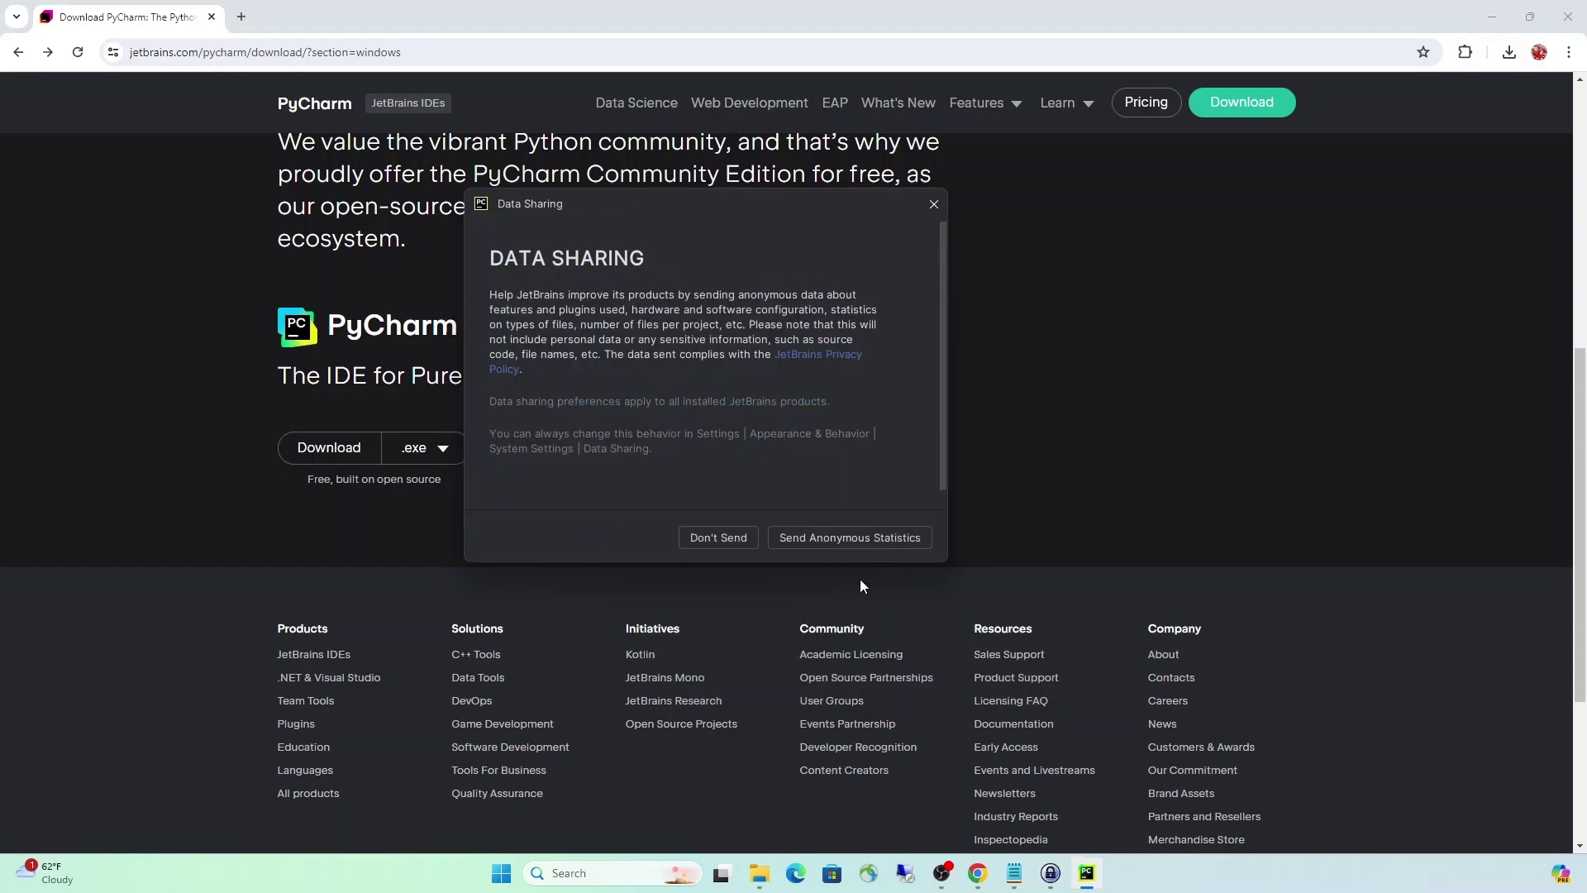
{"action": "left_click", "coordinate": [720, 538]}
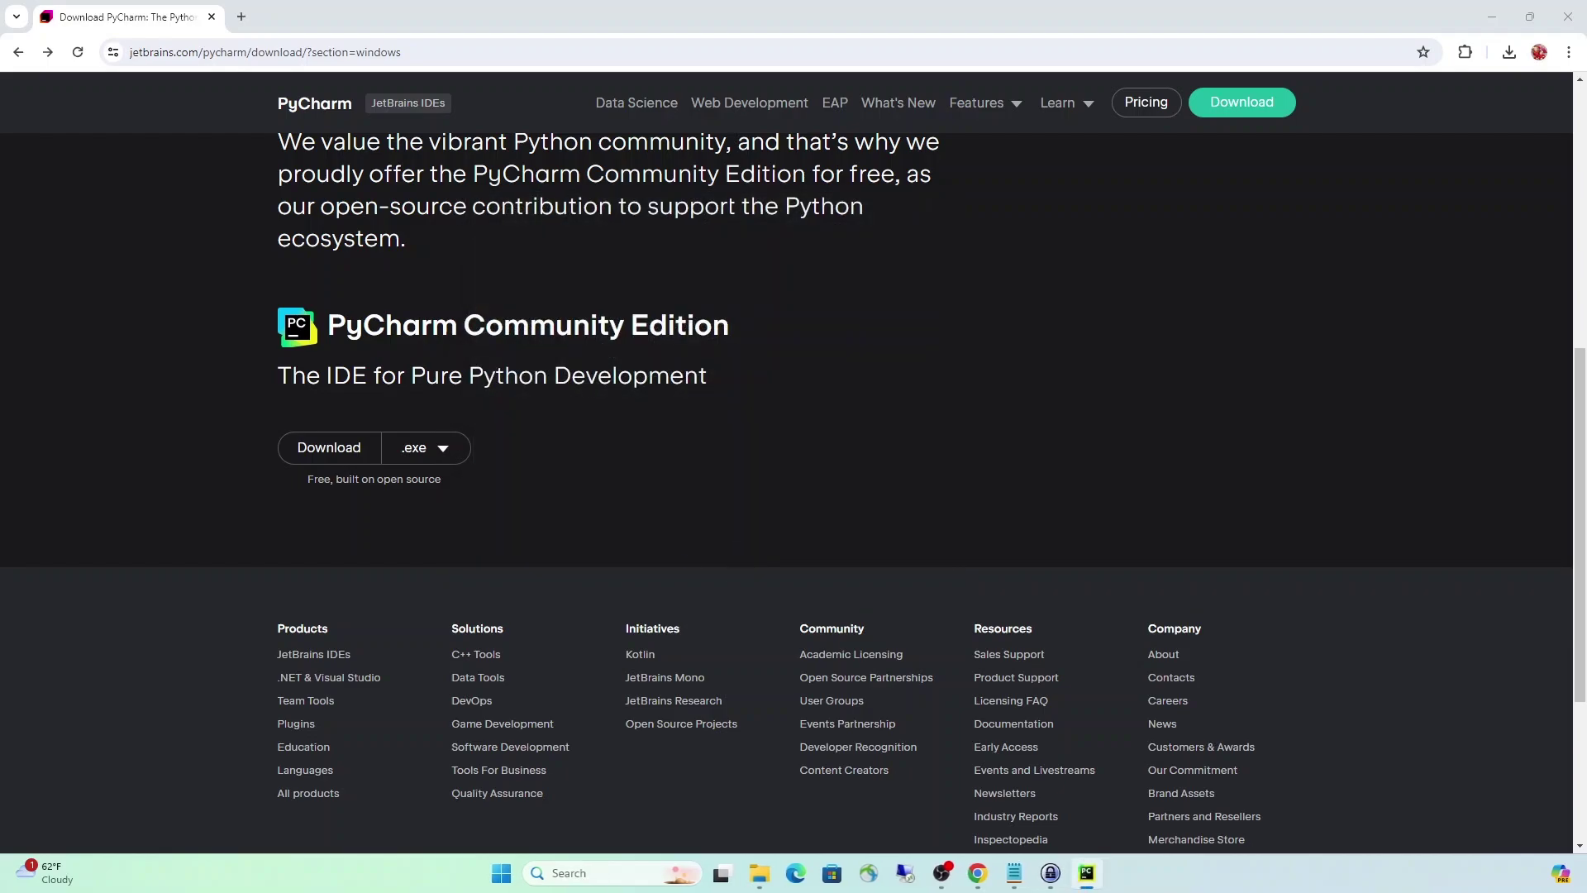
Create a new Pure Python project named 'test' with a project venv.
{"action": "left_click_drag", "start_coordinate": [403, 116], "coordinate": [721, 116]}
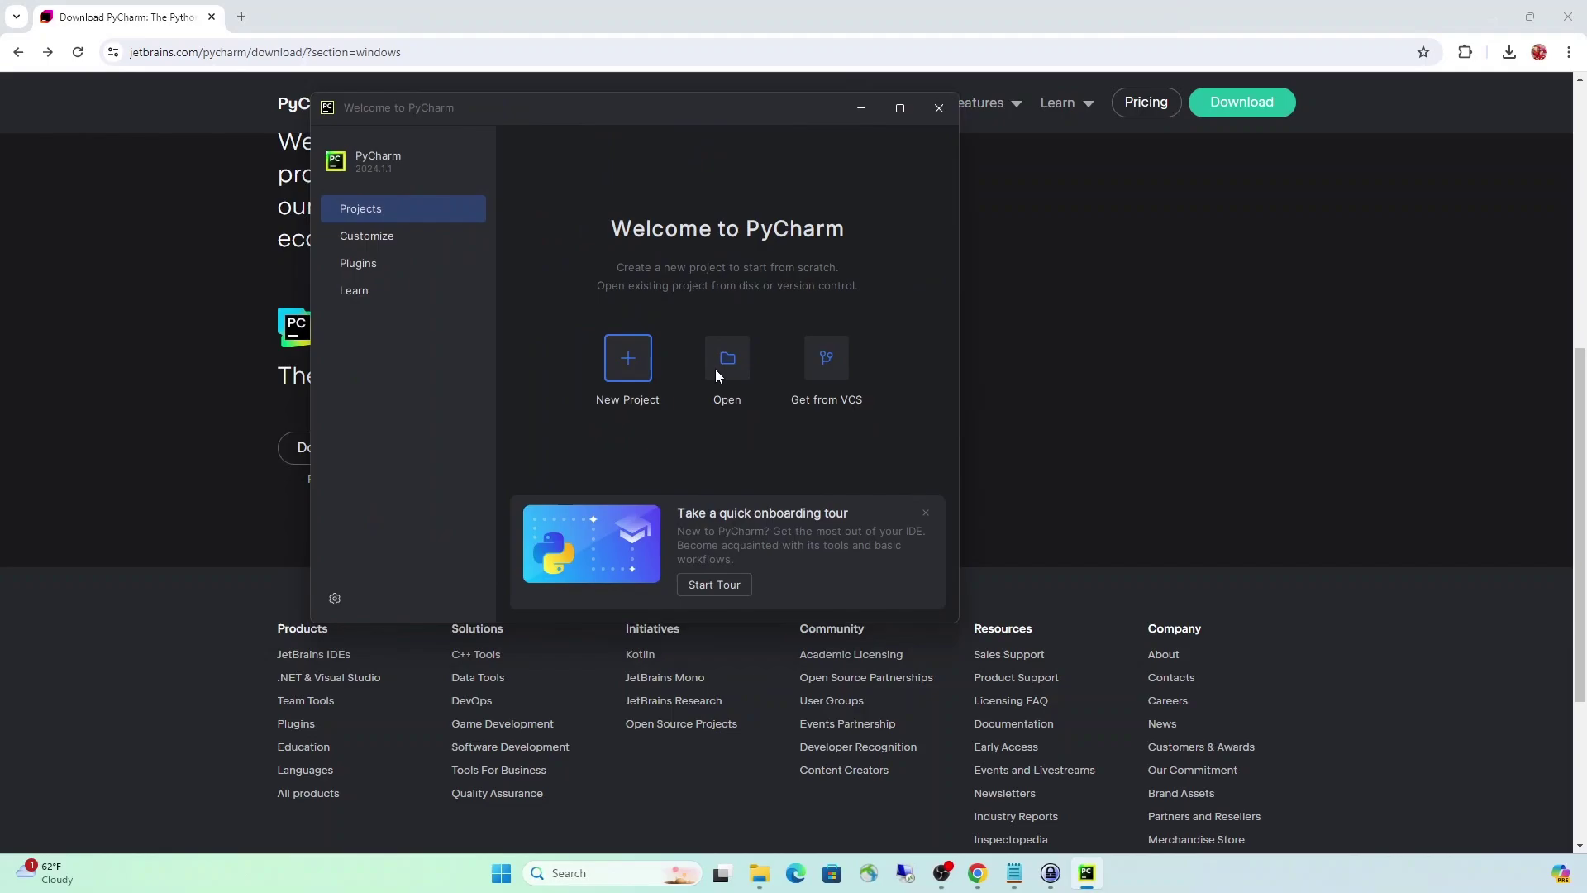
{"action": "left_click", "coordinate": [628, 369]}
{"action": "left_click", "coordinate": [707, 179]}
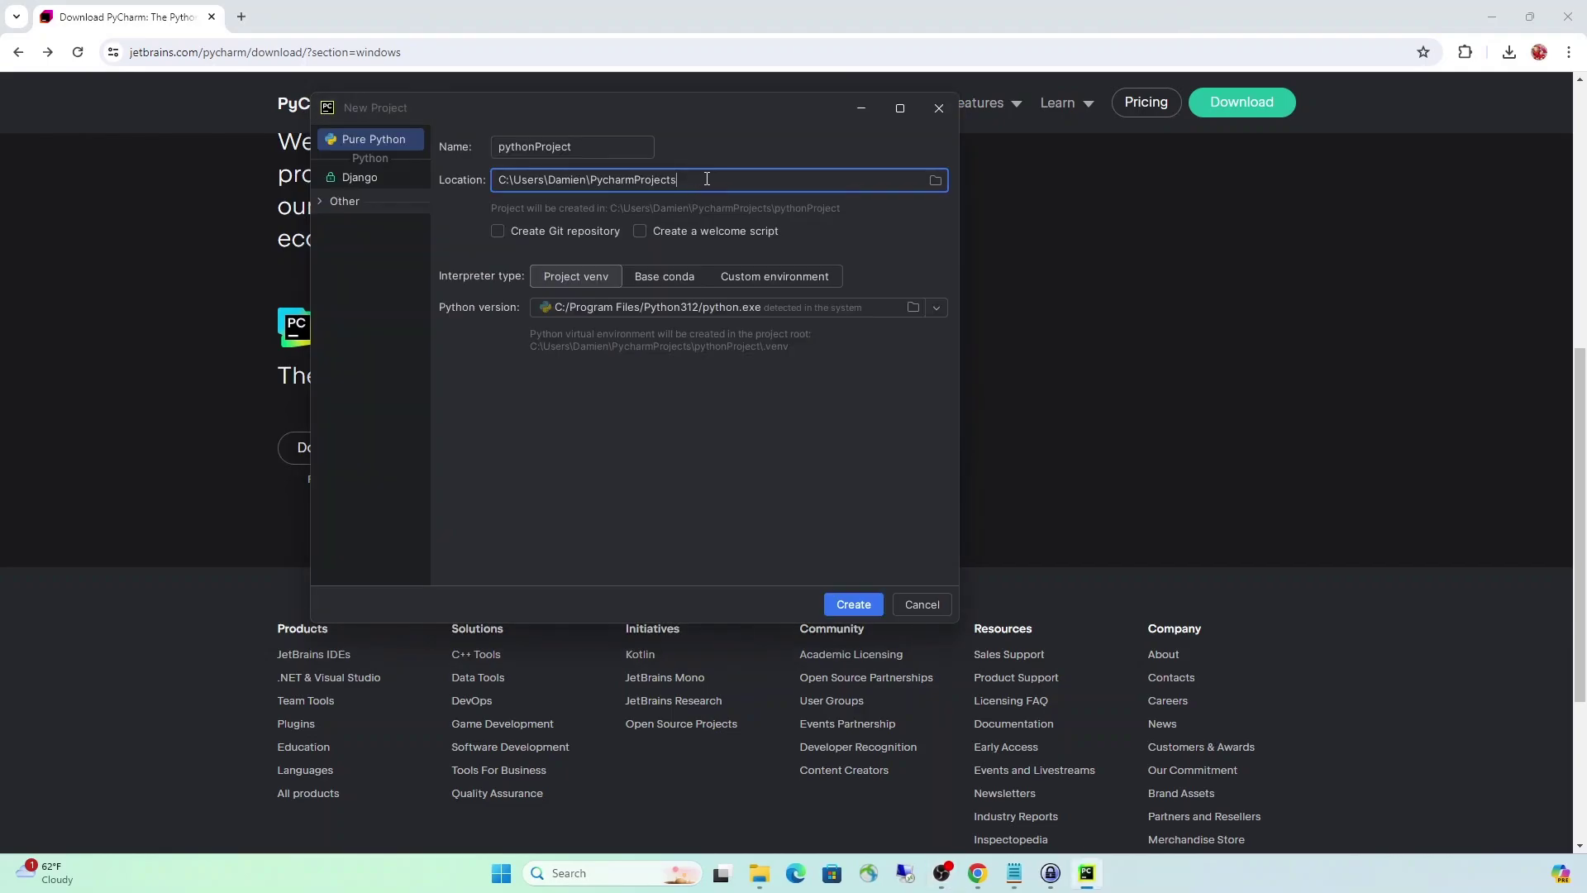
{"action": "left_click_drag", "start_coordinate": [602, 150], "coordinate": [263, 182]}
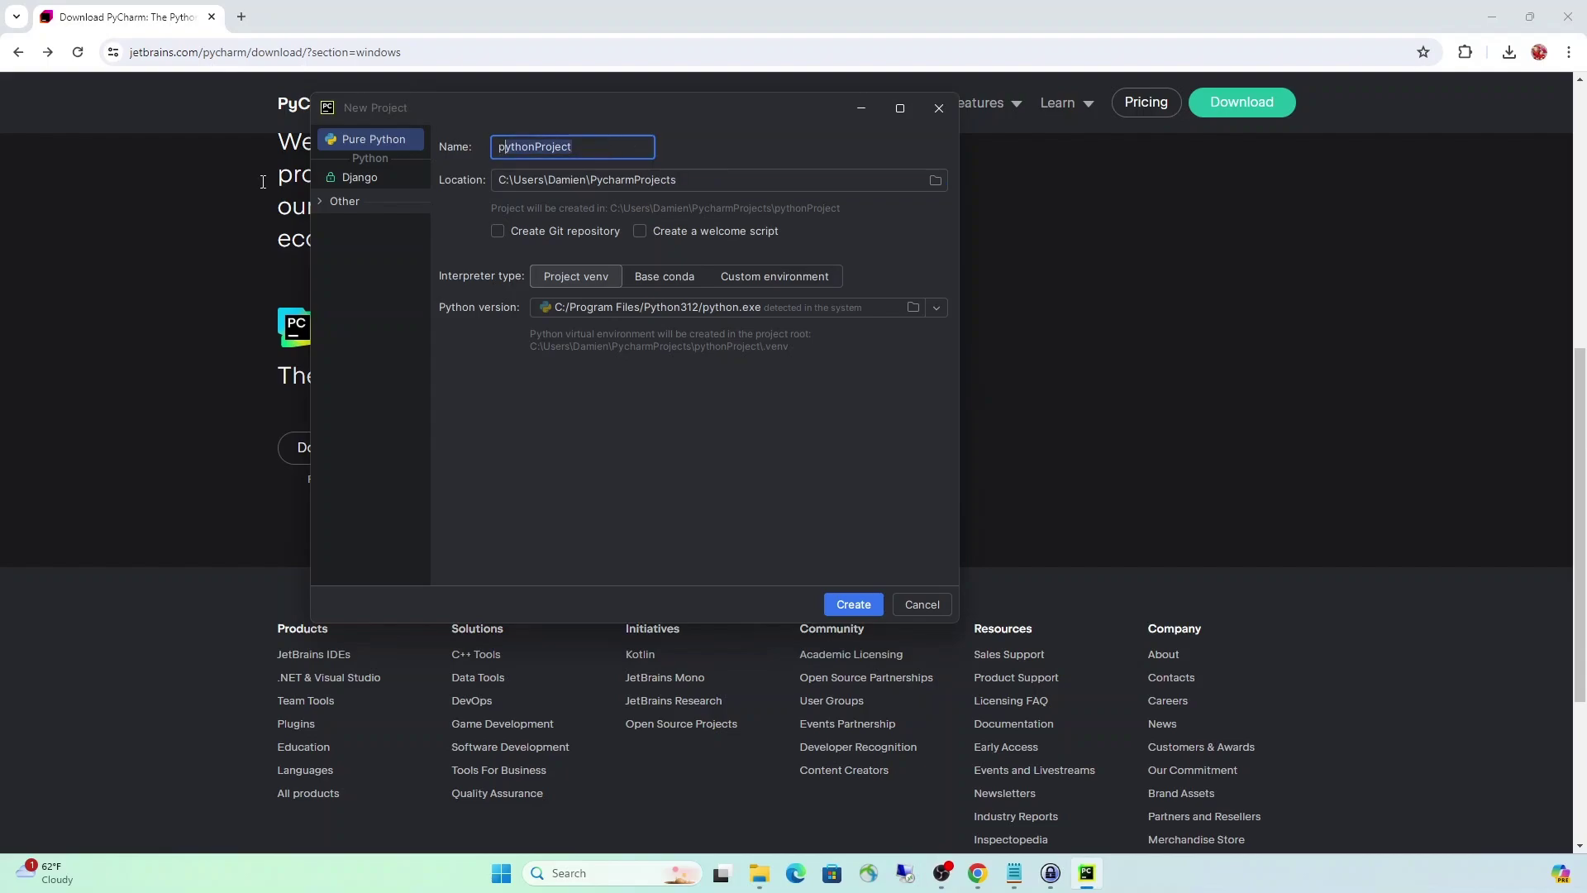
{"action": "type", "text": "ptest"}
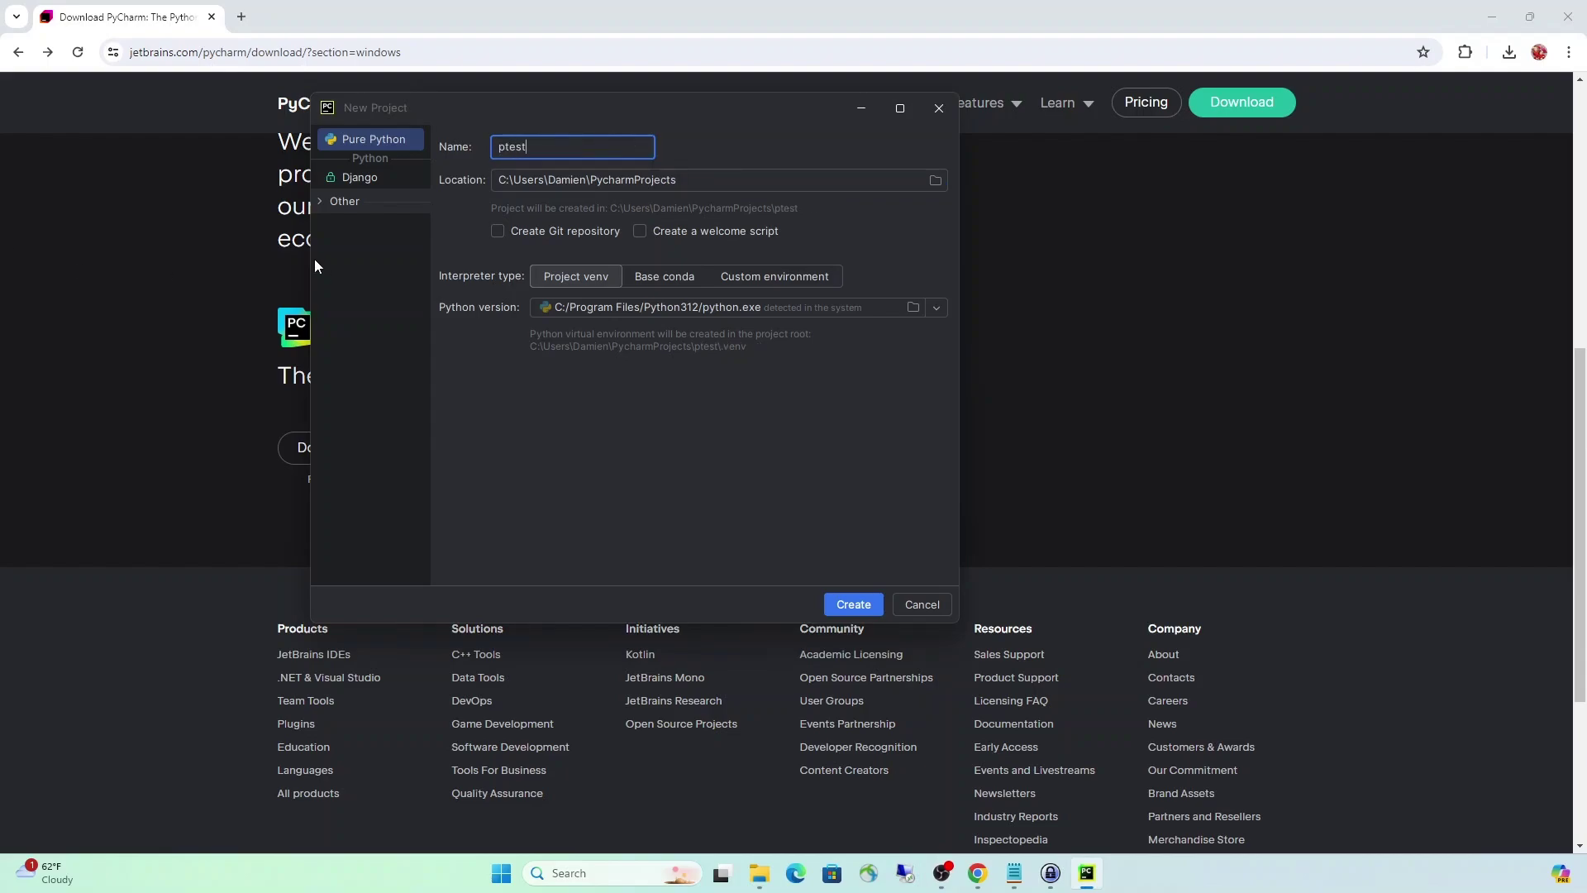
{"action": "key", "text": "BackSpace"}
{"action": "key", "text": "BackSpace"}
{"action": "key", "text": "BackSpace"}
{"action": "type", "text": "test"}
{"action": "left_click", "coordinate": [853, 603]}
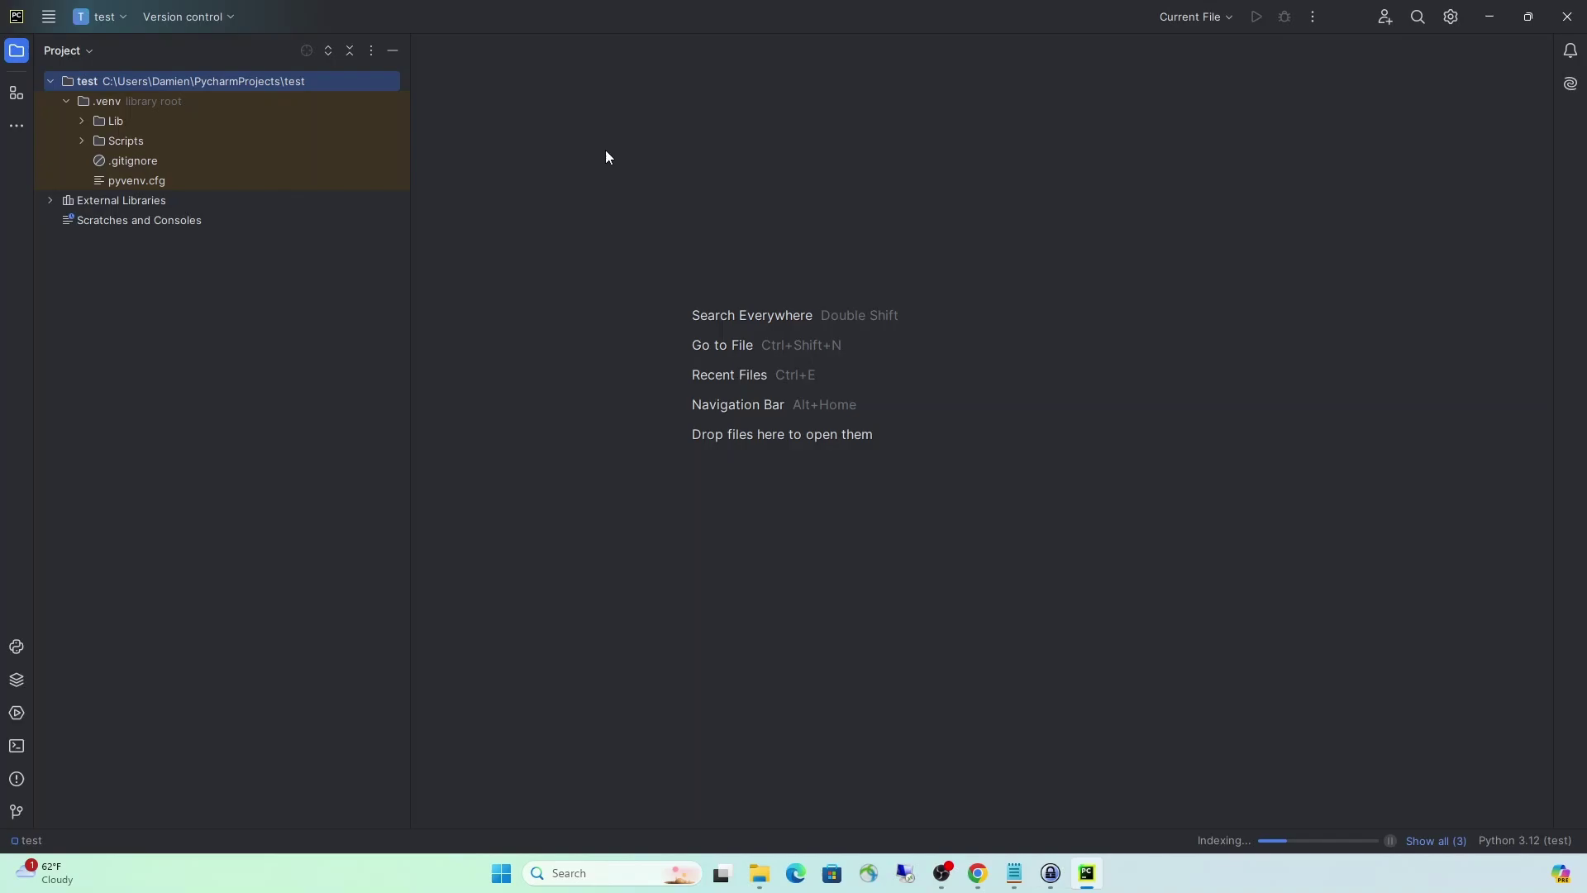
Add a new Python file named main.py to the test project.
{"action": "right_click", "coordinate": [149, 79]}
{"action": "mouse_move", "coordinate": [188, 89]}
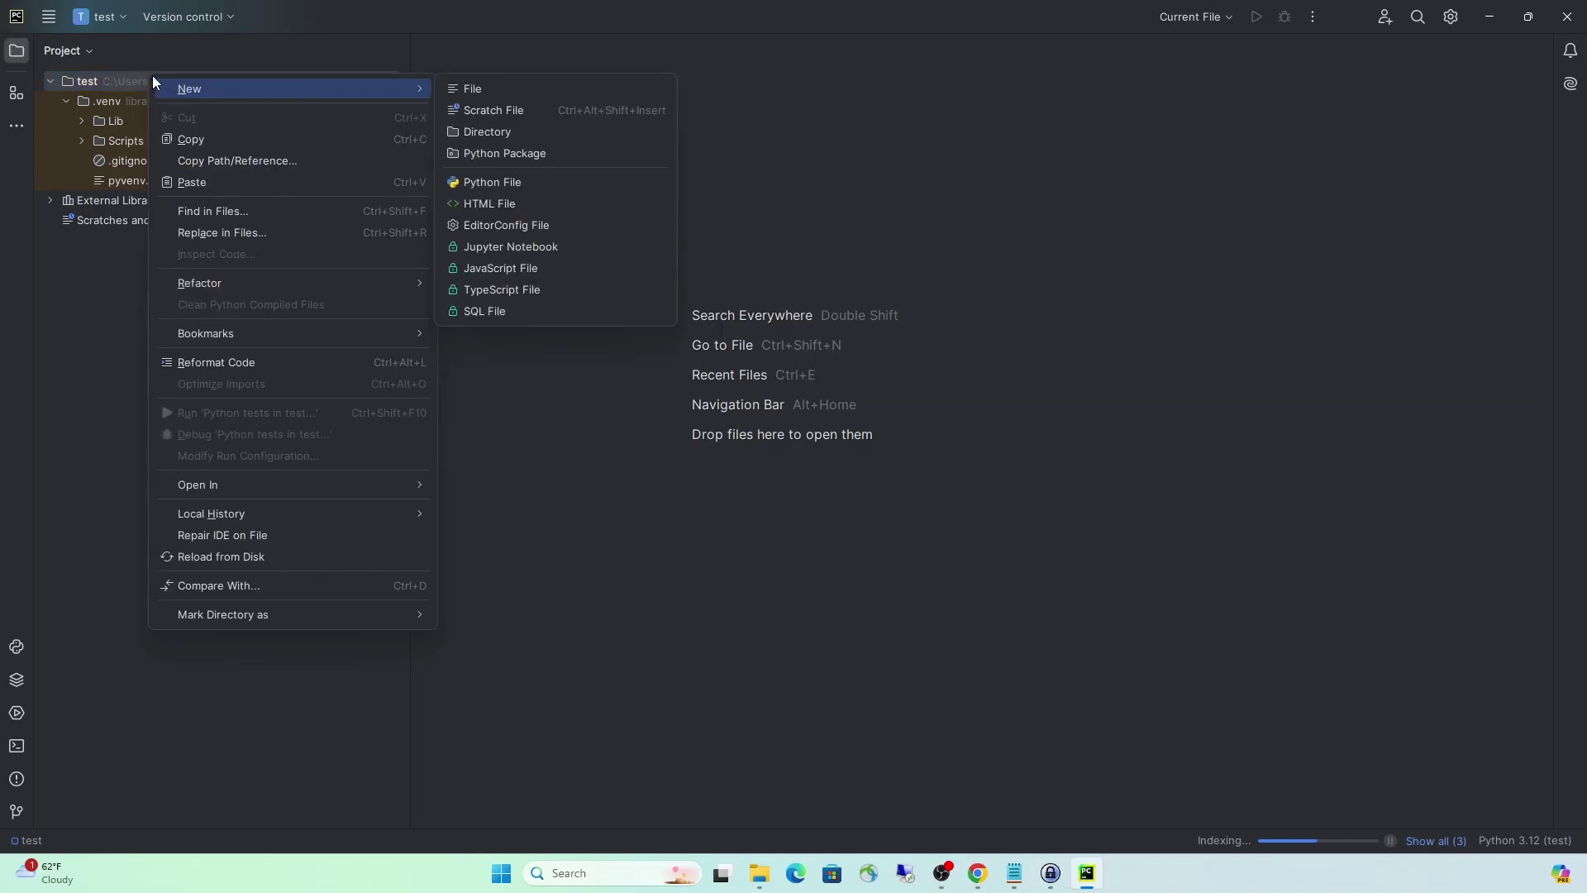
{"action": "left_click", "coordinate": [118, 73]}
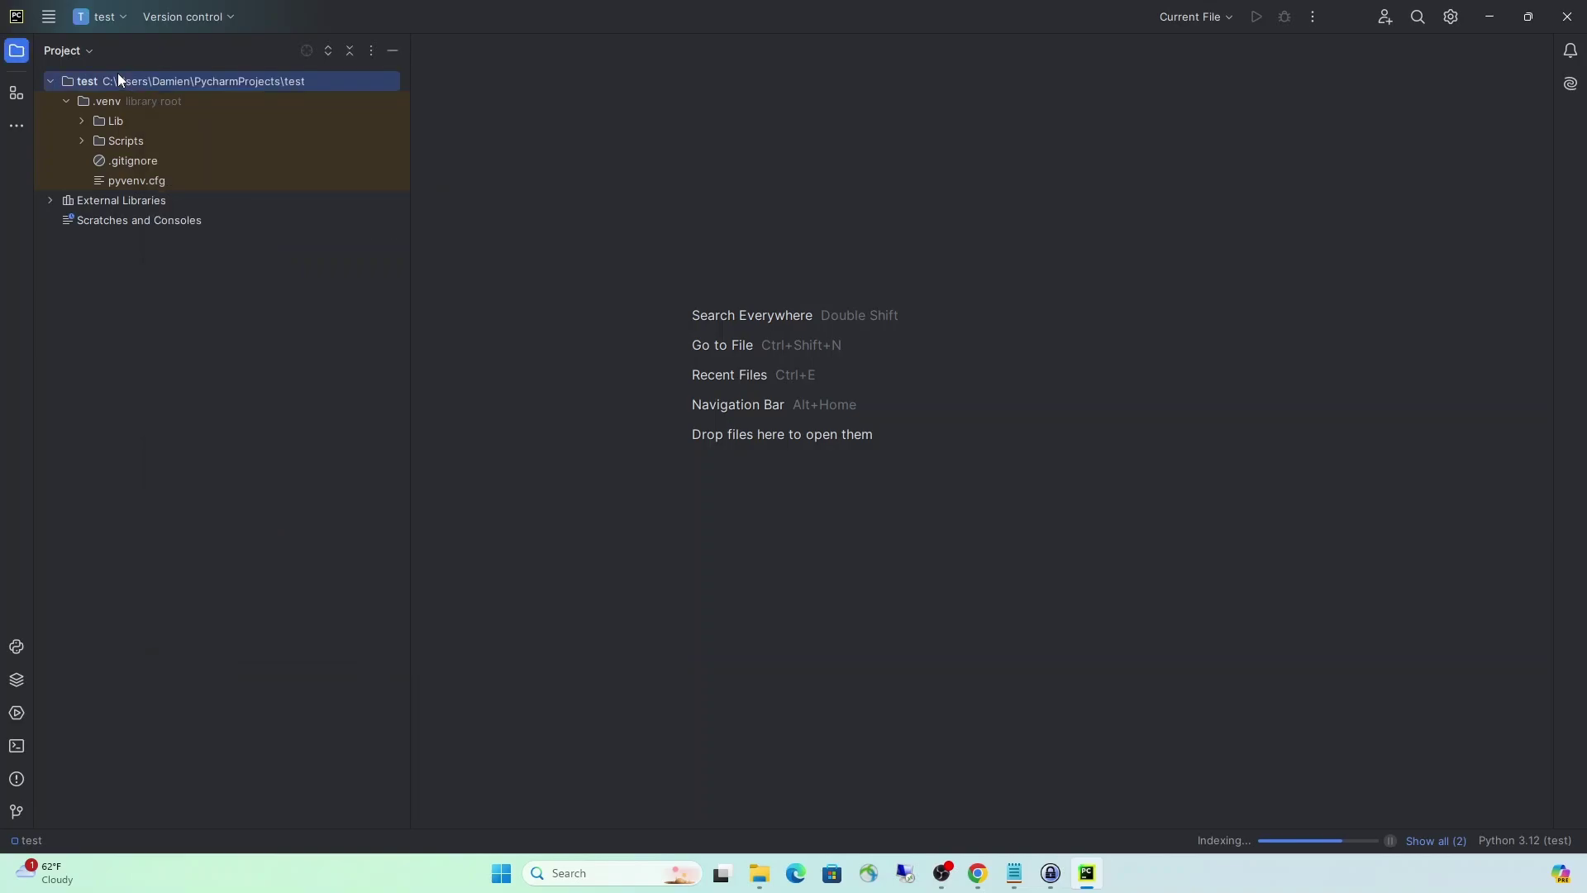
{"action": "right_click", "coordinate": [105, 84]}
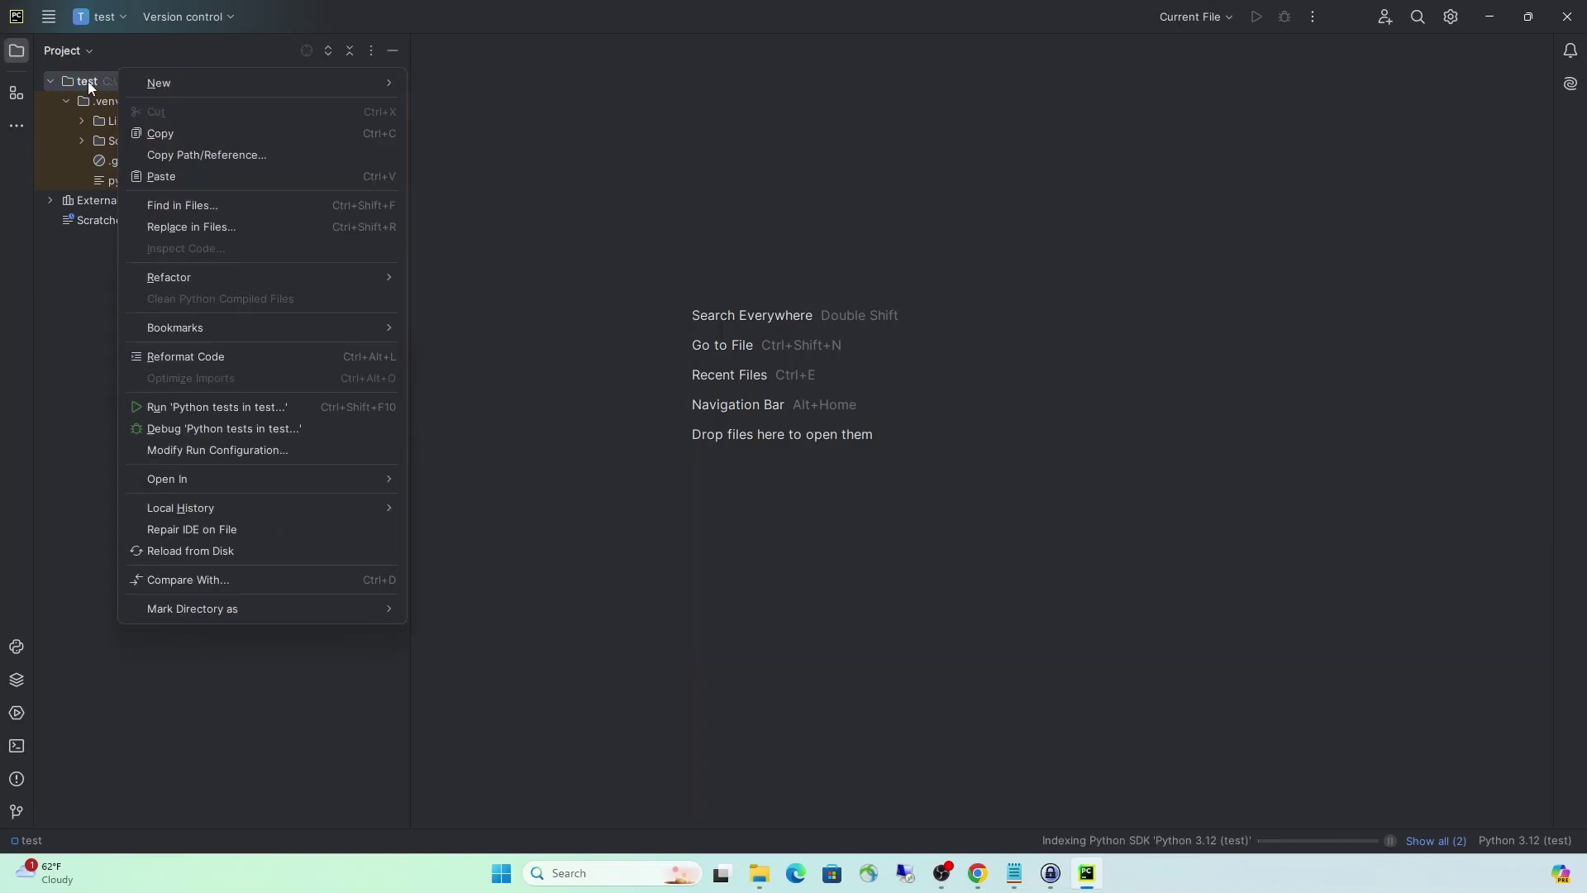
{"action": "left_click", "coordinate": [171, 84]}
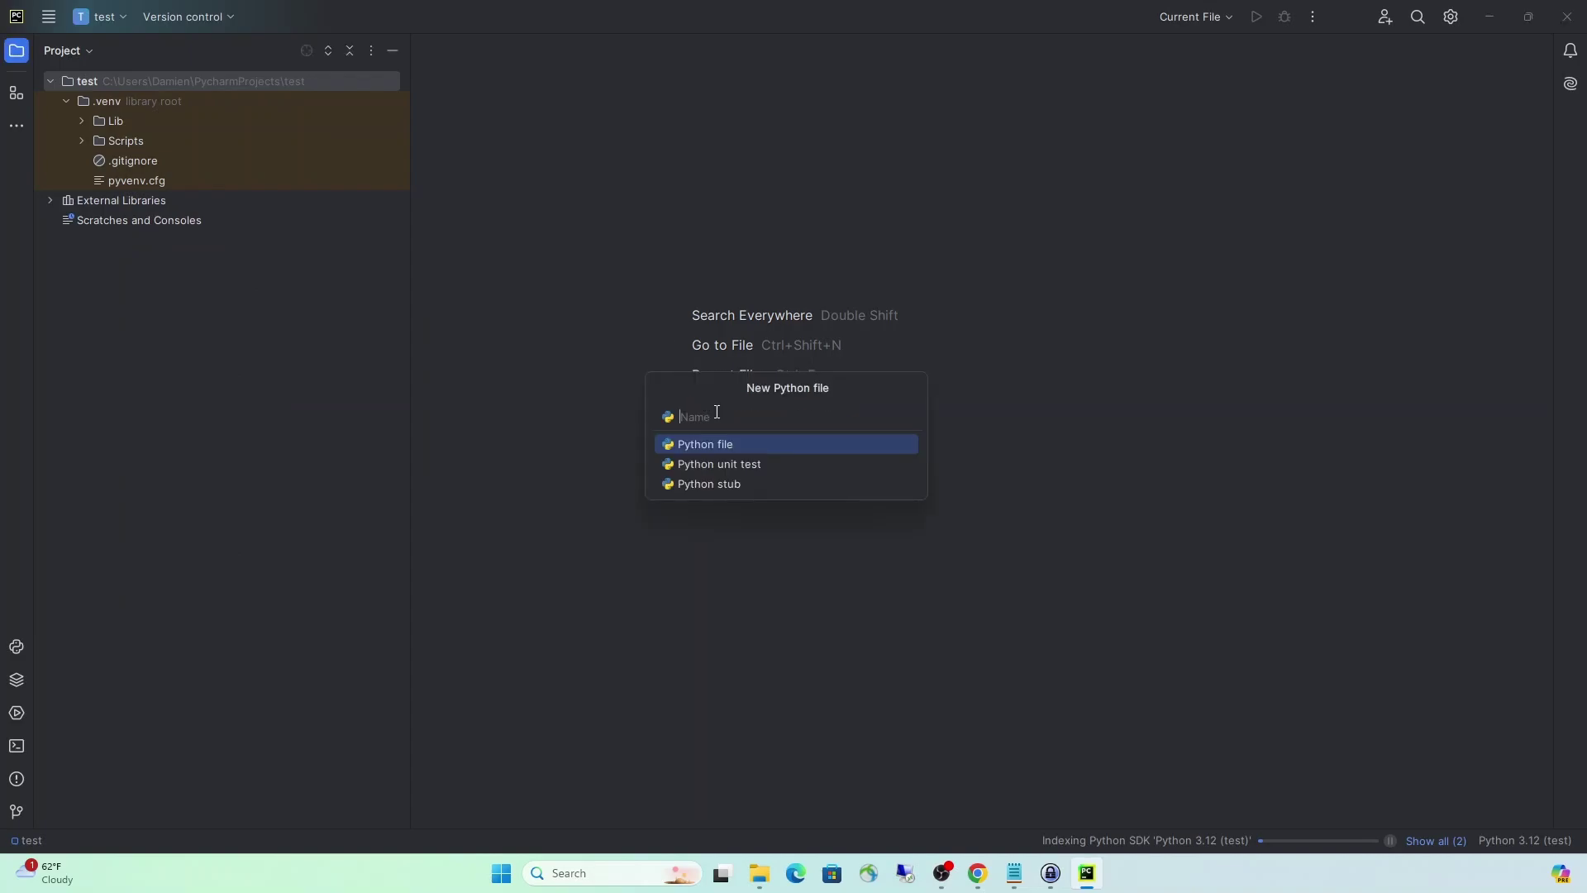
{"action": "type", "text": "mai"}
{"action": "type", "text": "n"}
{"action": "key", "text": "Return"}
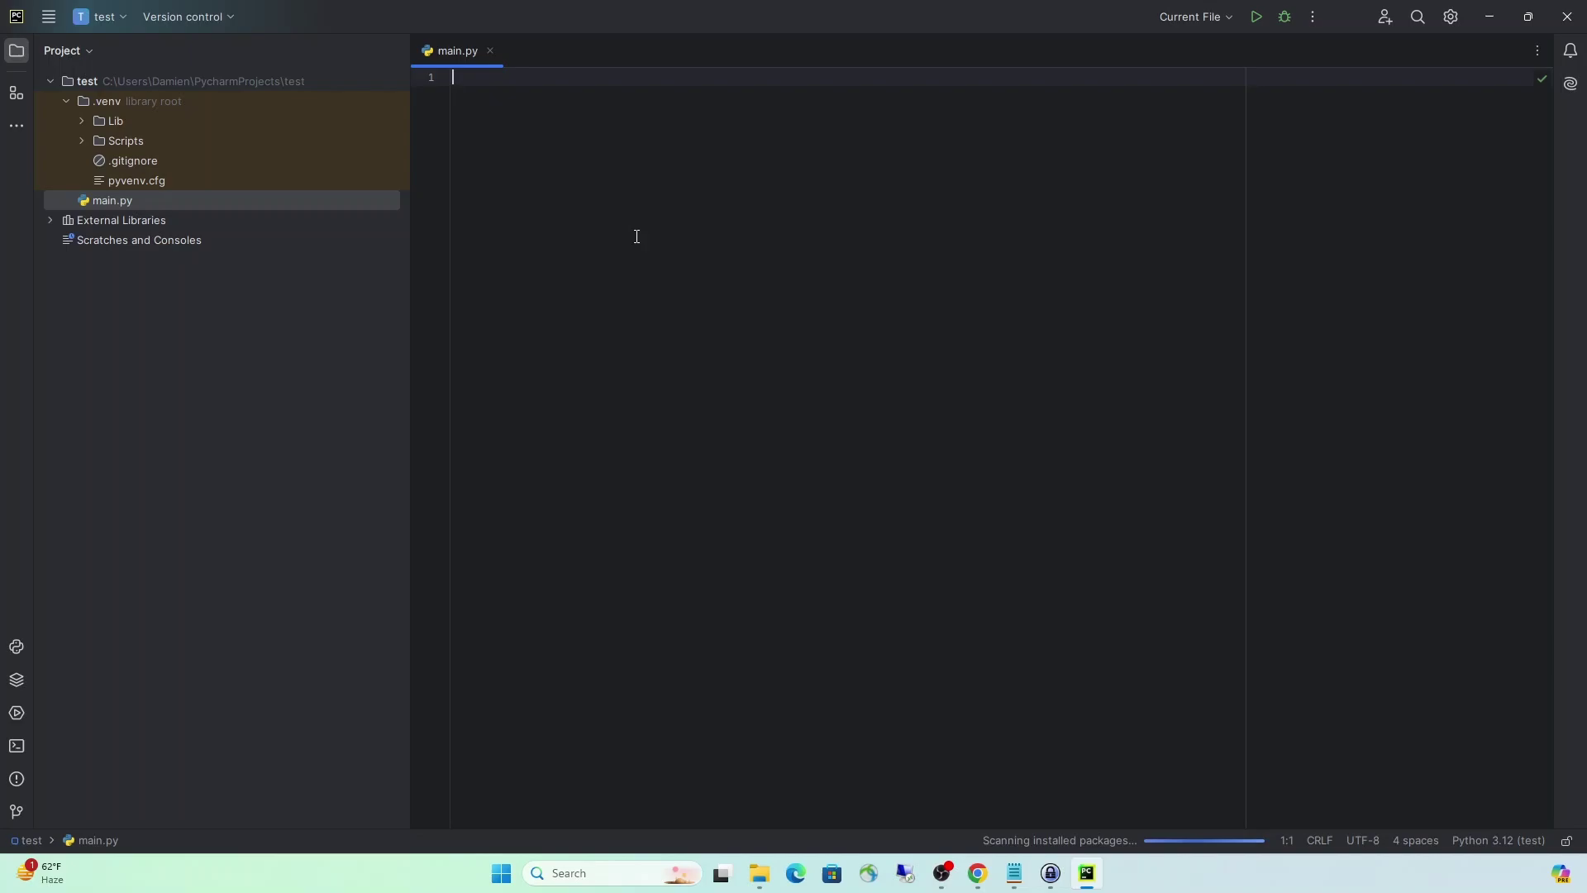
{"action": "type", "text": "print"}
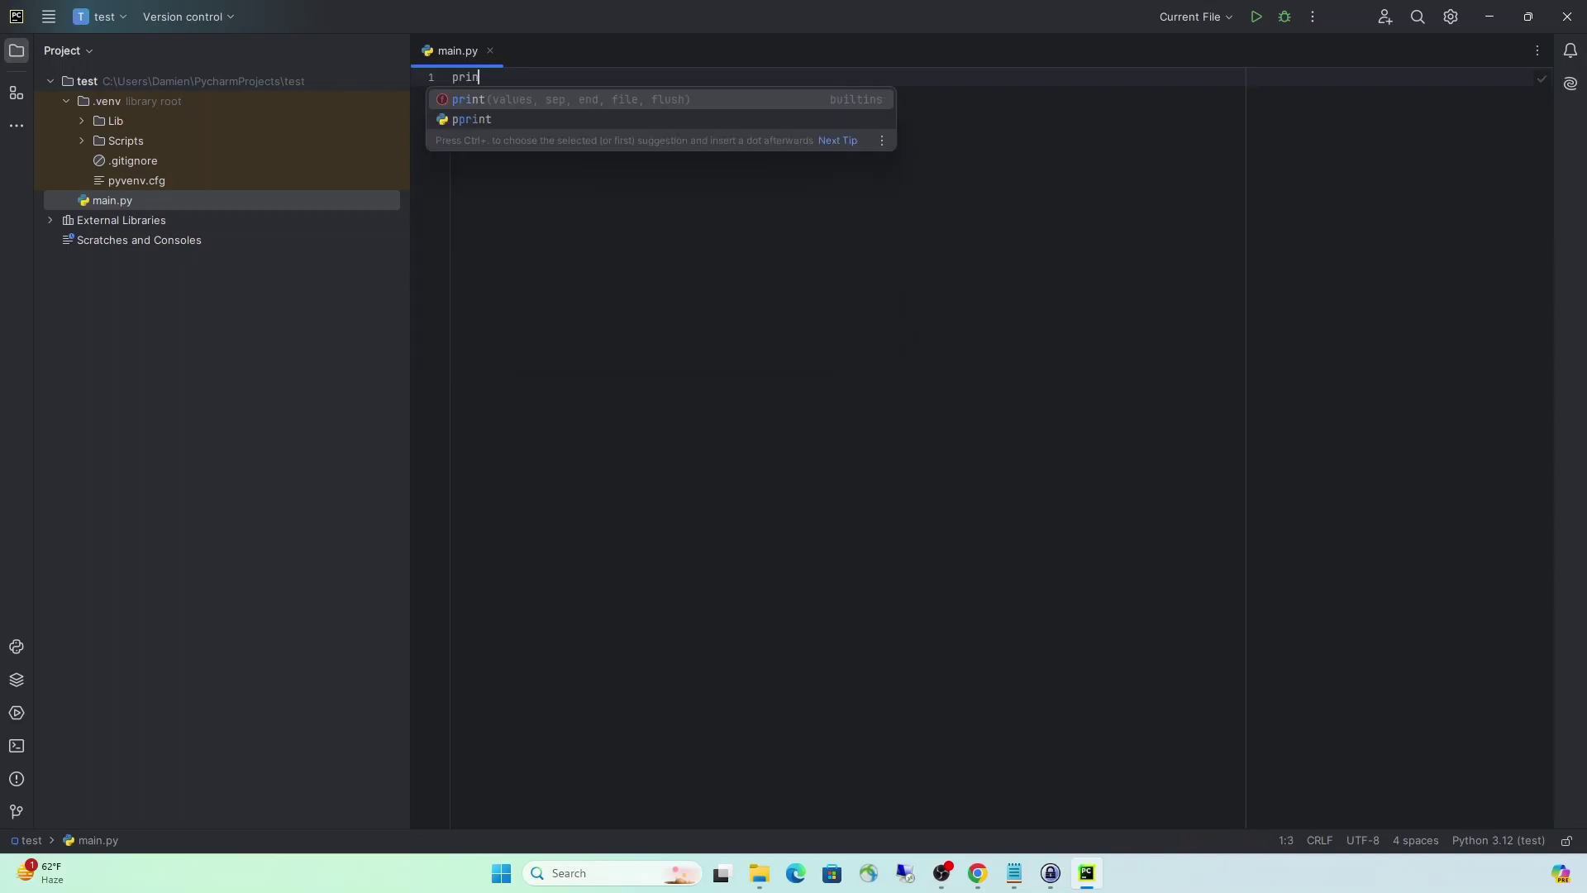
{"action": "type", "text": "("}
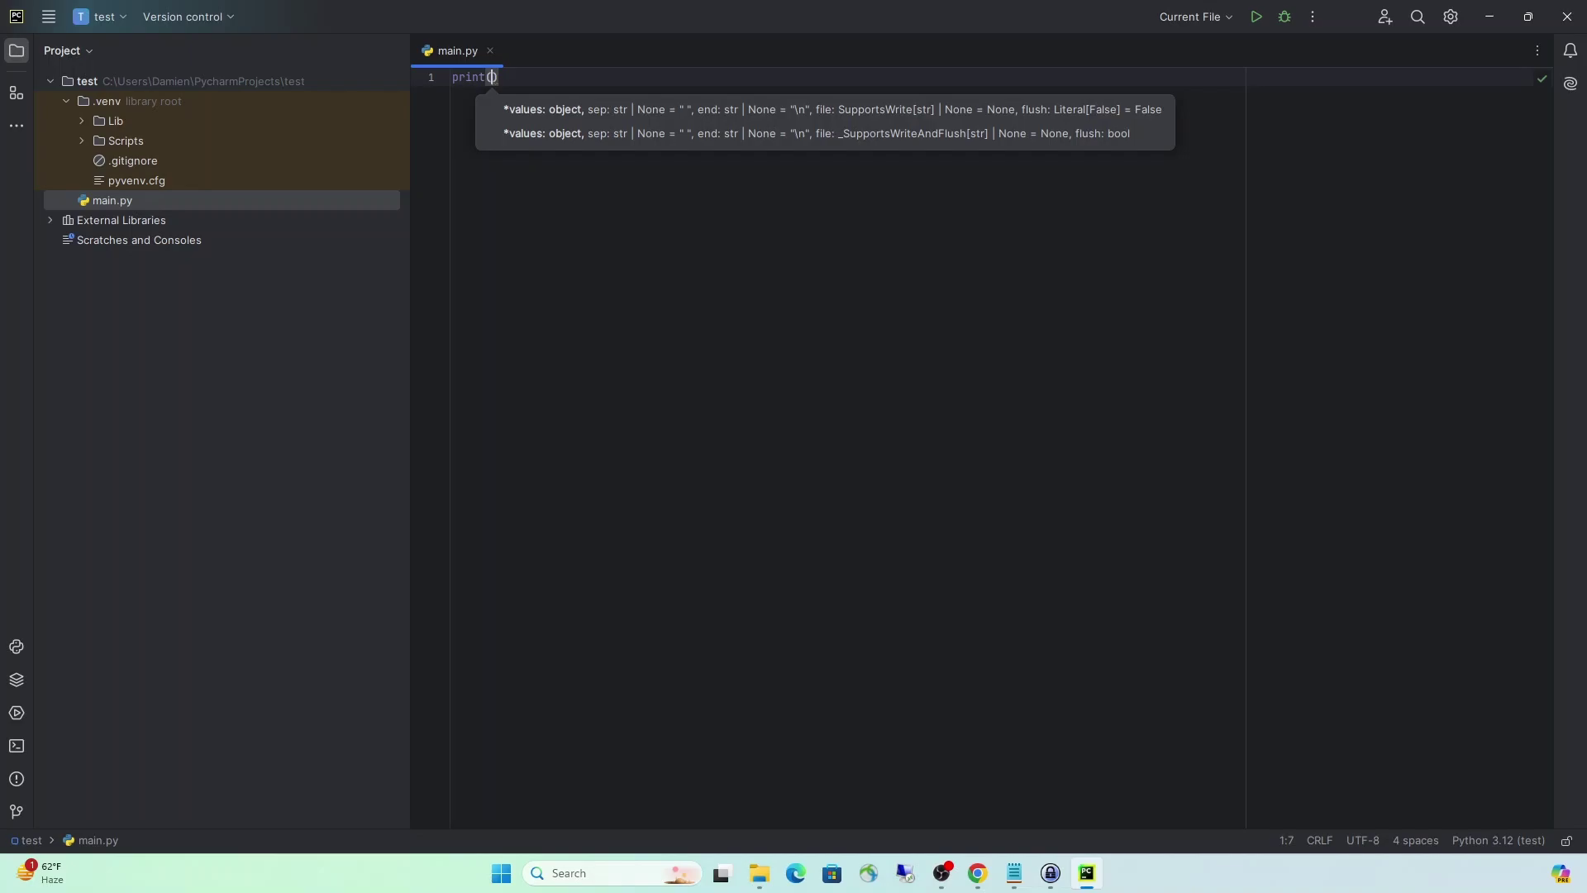
{"action": "type", "text": "\"Hello thers"}
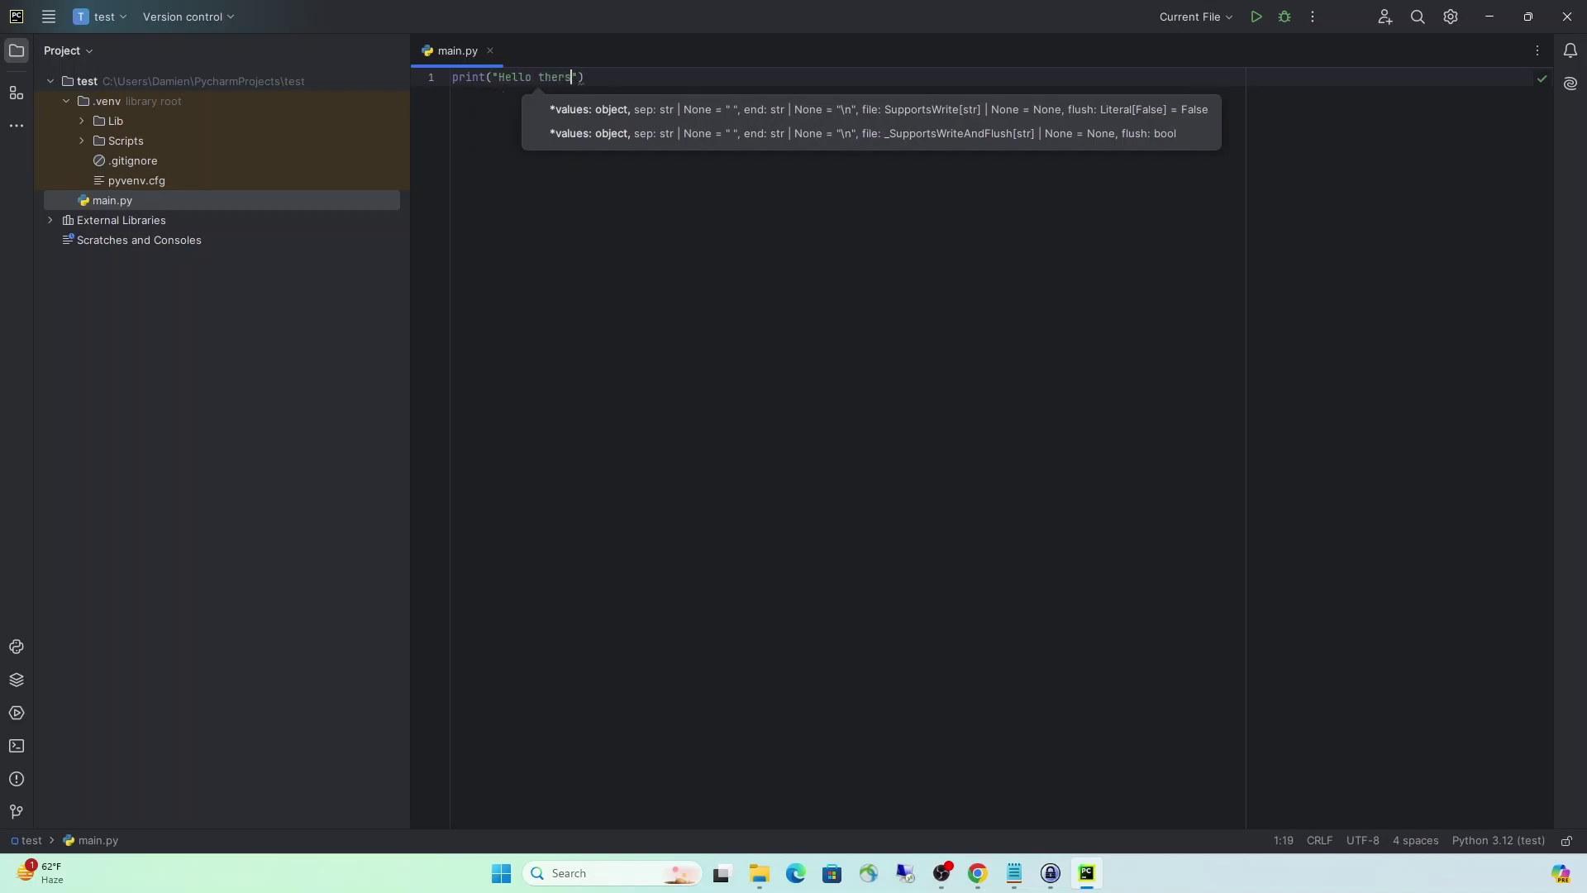
Type the IT-Unicorn greeting print statement ending with bootableusbs.com, fixing typos.
{"action": "key", "text": "BackSpace"}
{"action": "type", "text": "e from the"}
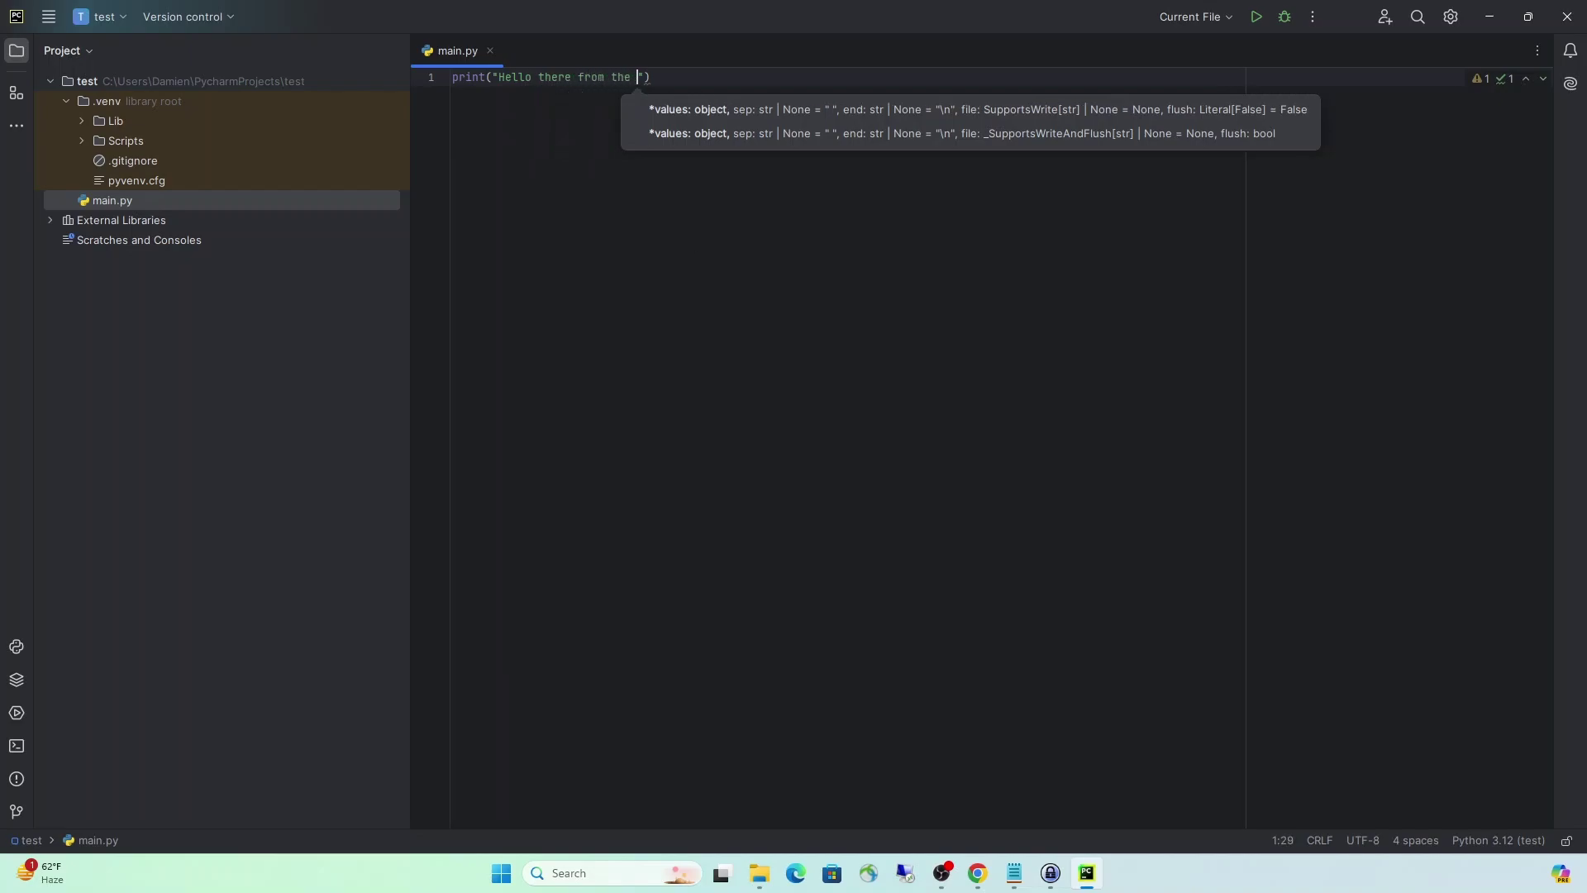
{"action": "key", "text": "BackSpace"}
{"action": "key", "text": "BackSpace"}
{"action": "key", "text": "BackSpace"}
{"action": "type", "text": "The "}
{"action": "type", "text": "IT-Unicorn."}
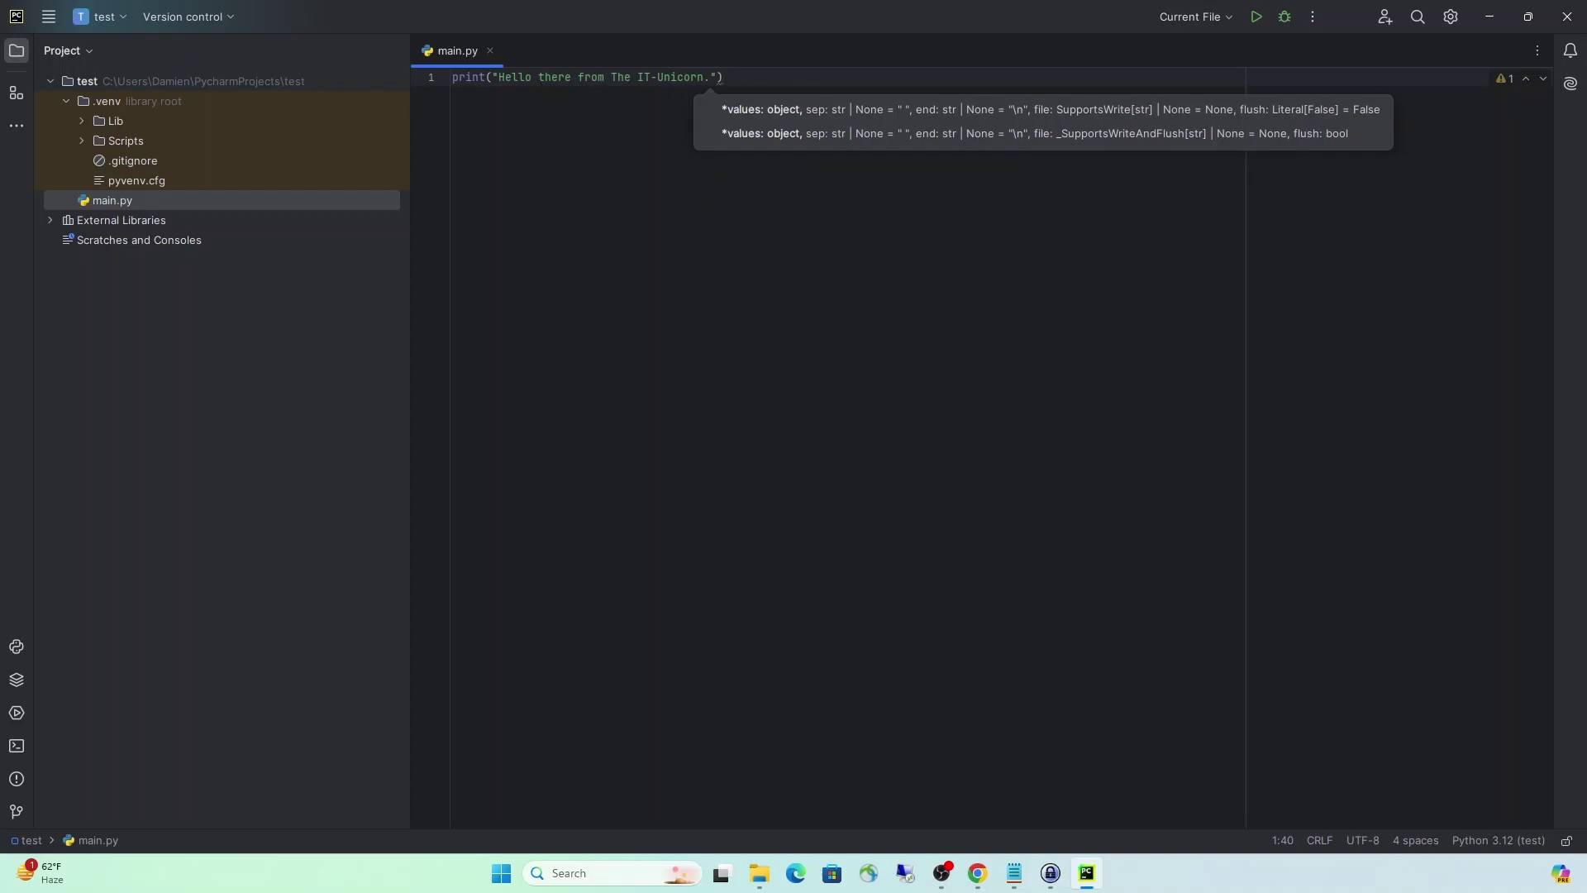
{"action": "type", "text": "  Please subsc"}
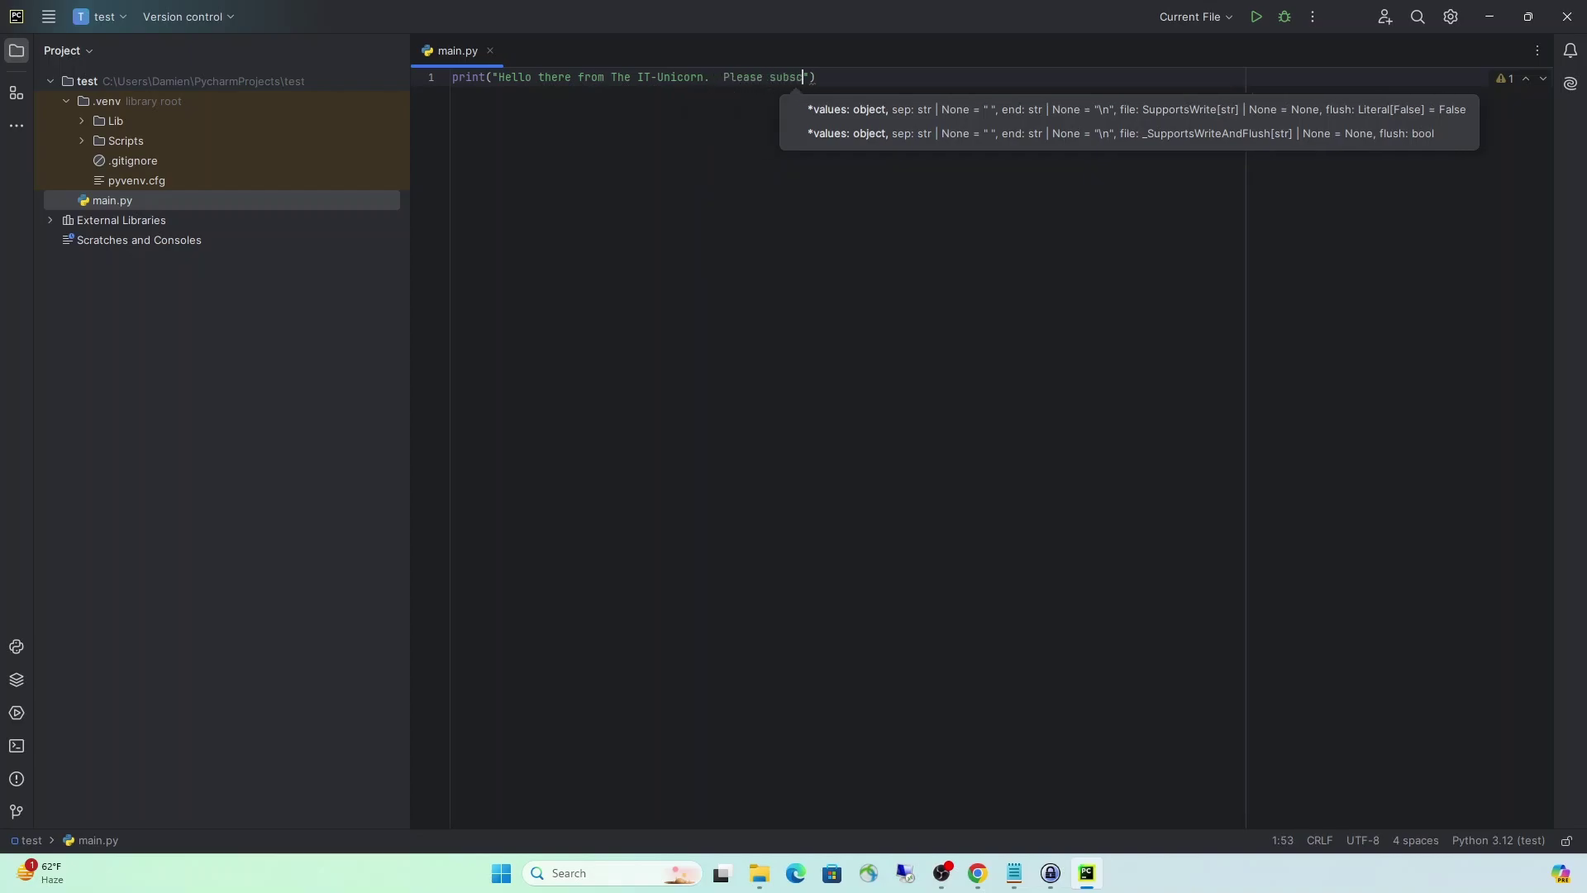
{"action": "type", "text": "ribe, lin"}
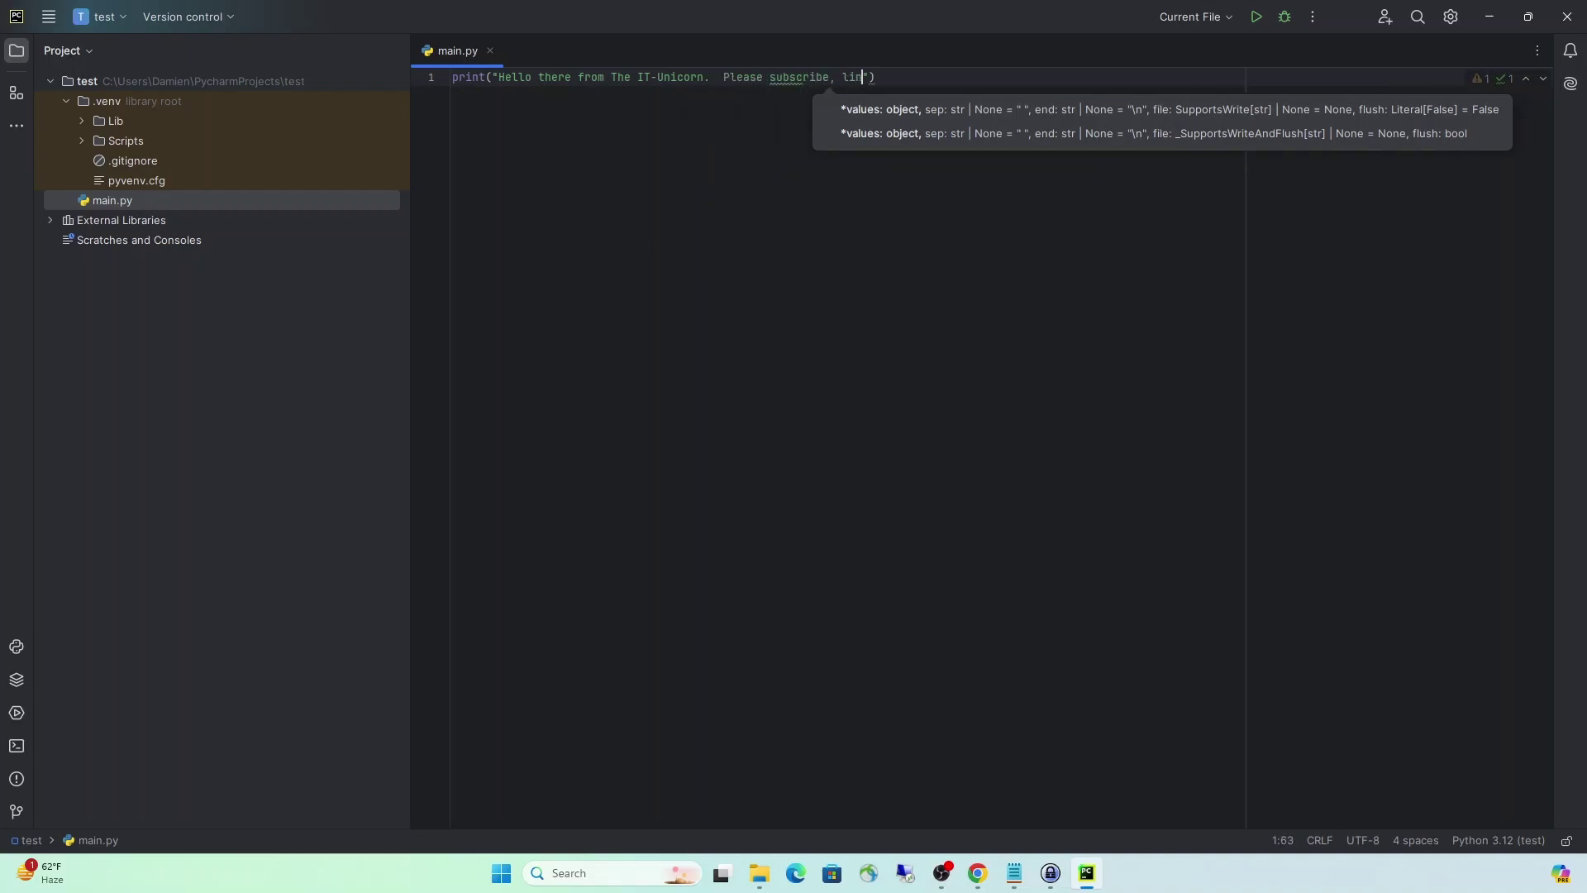
{"action": "key", "text": "BackSpace"}
{"action": "type", "text": "ke, comment"}
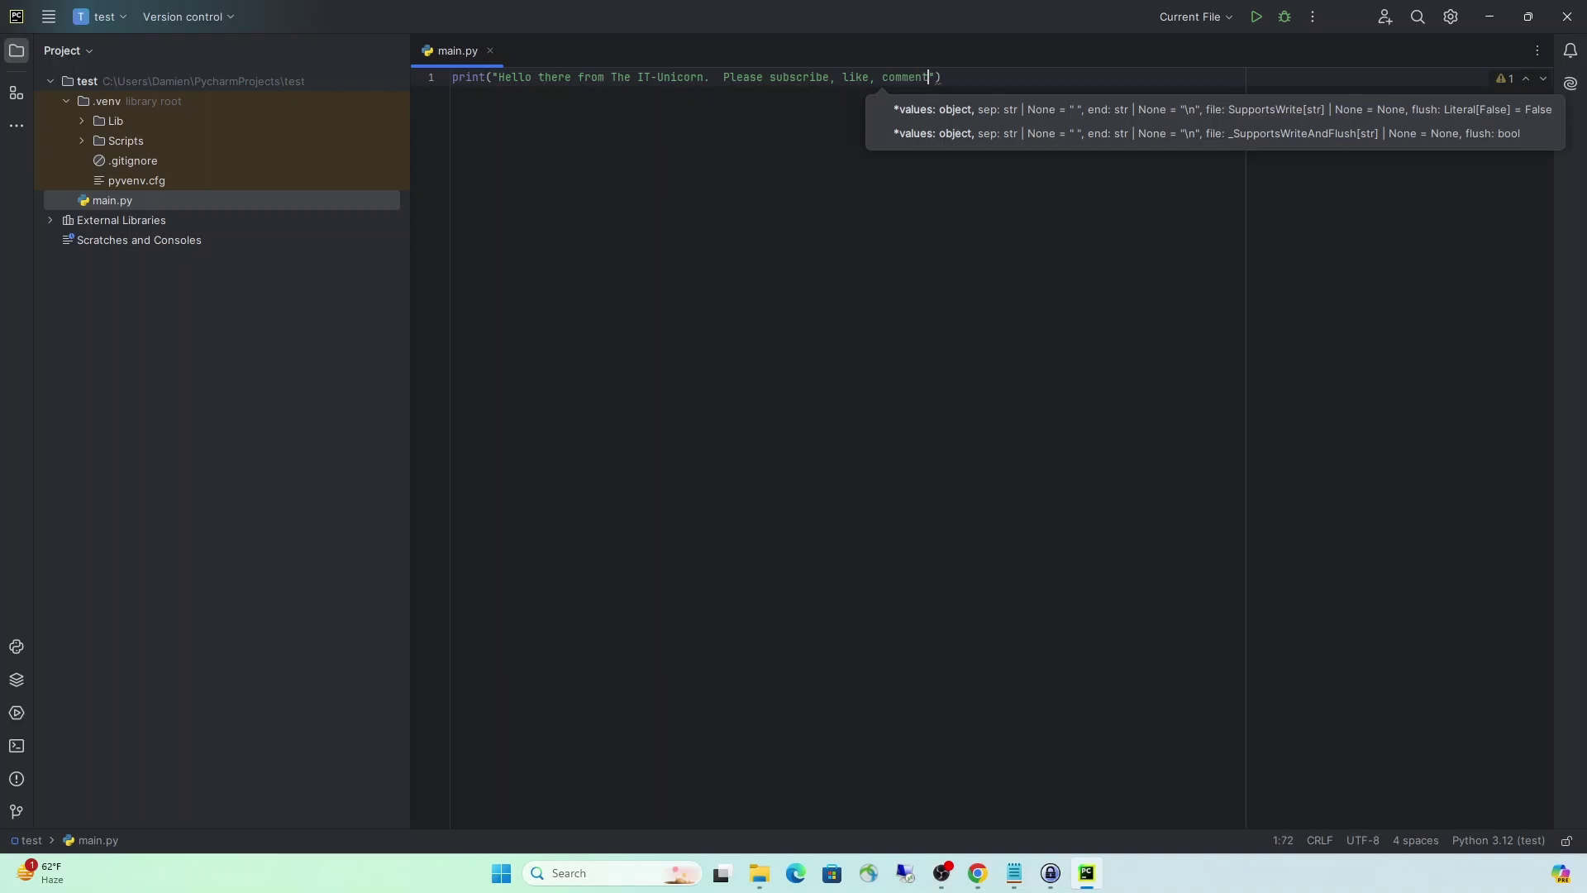
{"action": "type", "text": ", and share"}
{"action": "type", "text": ".  Don't forge"}
{"action": "type", "text": "t to check out our s"}
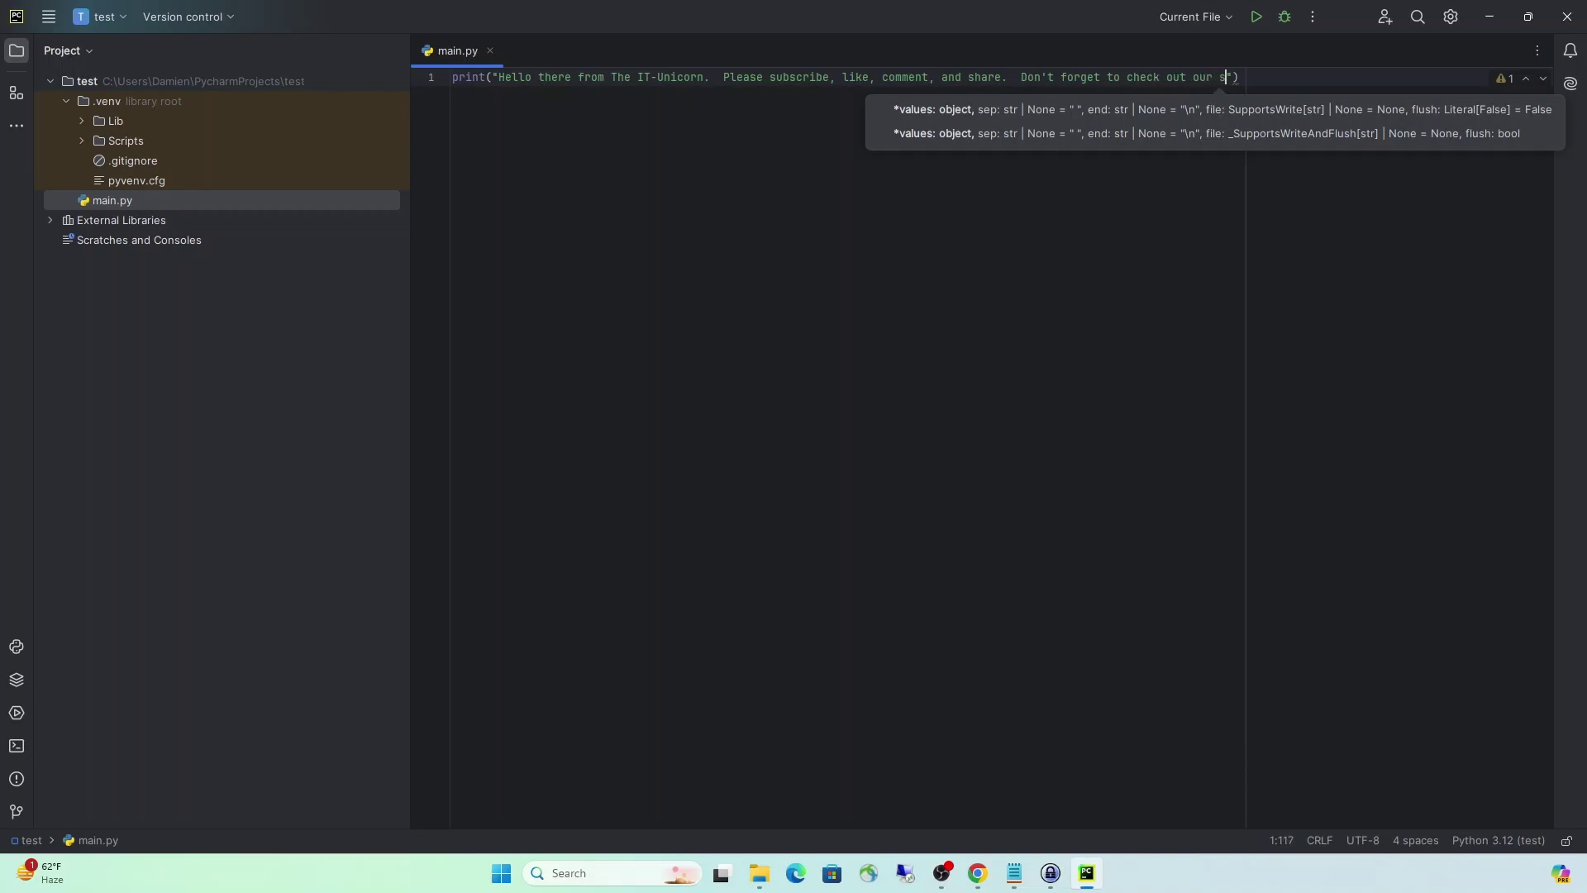
{"action": "type", "text": "ite and bootca"}
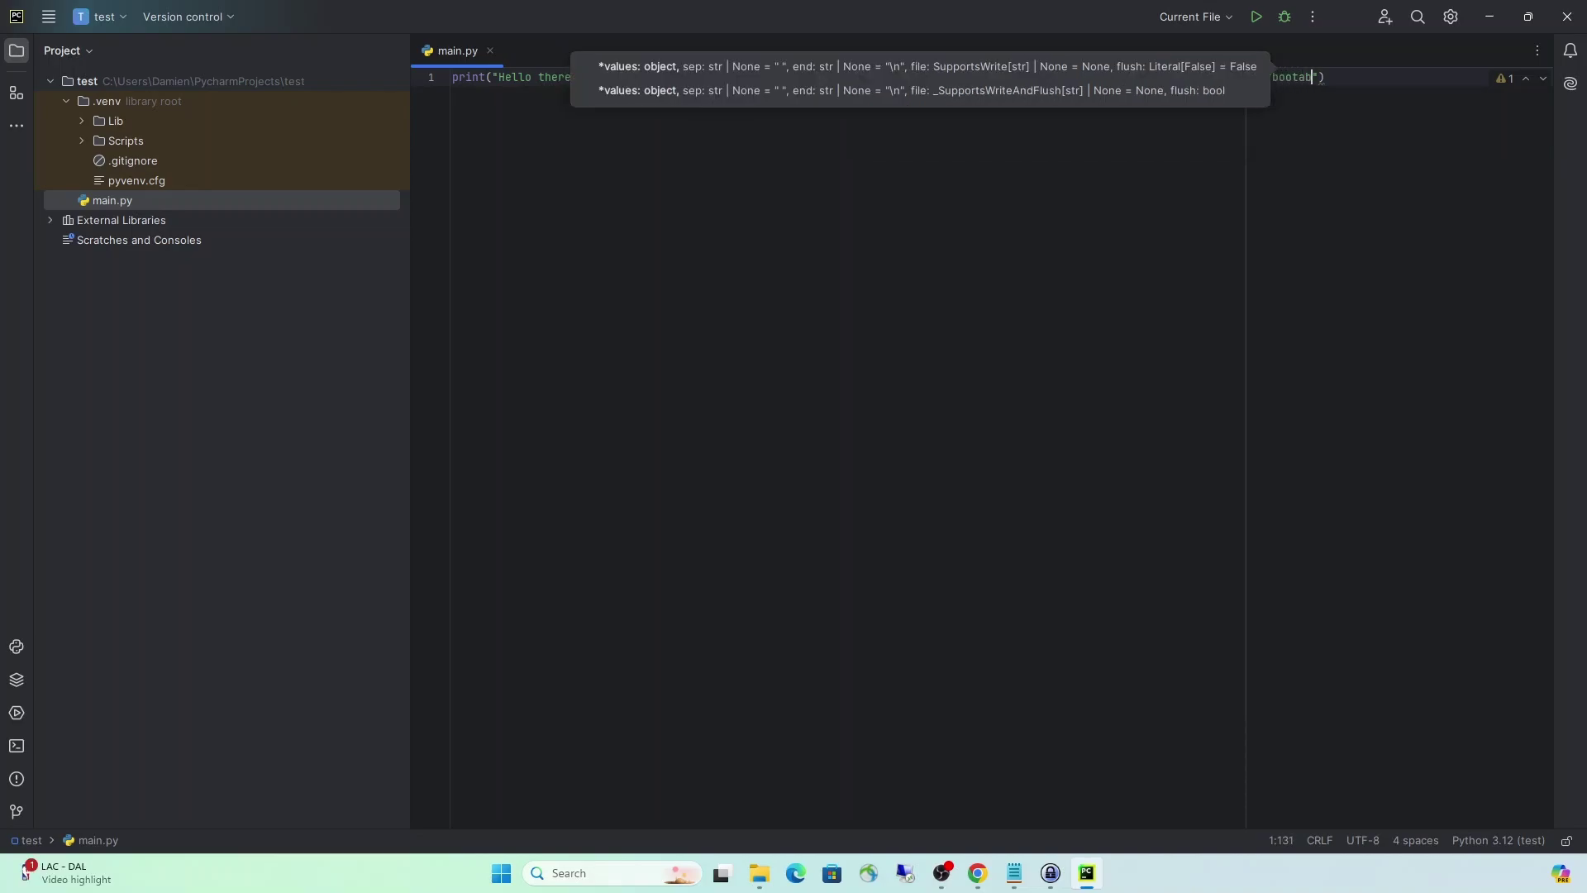
{"action": "type", "text": "mp!"}
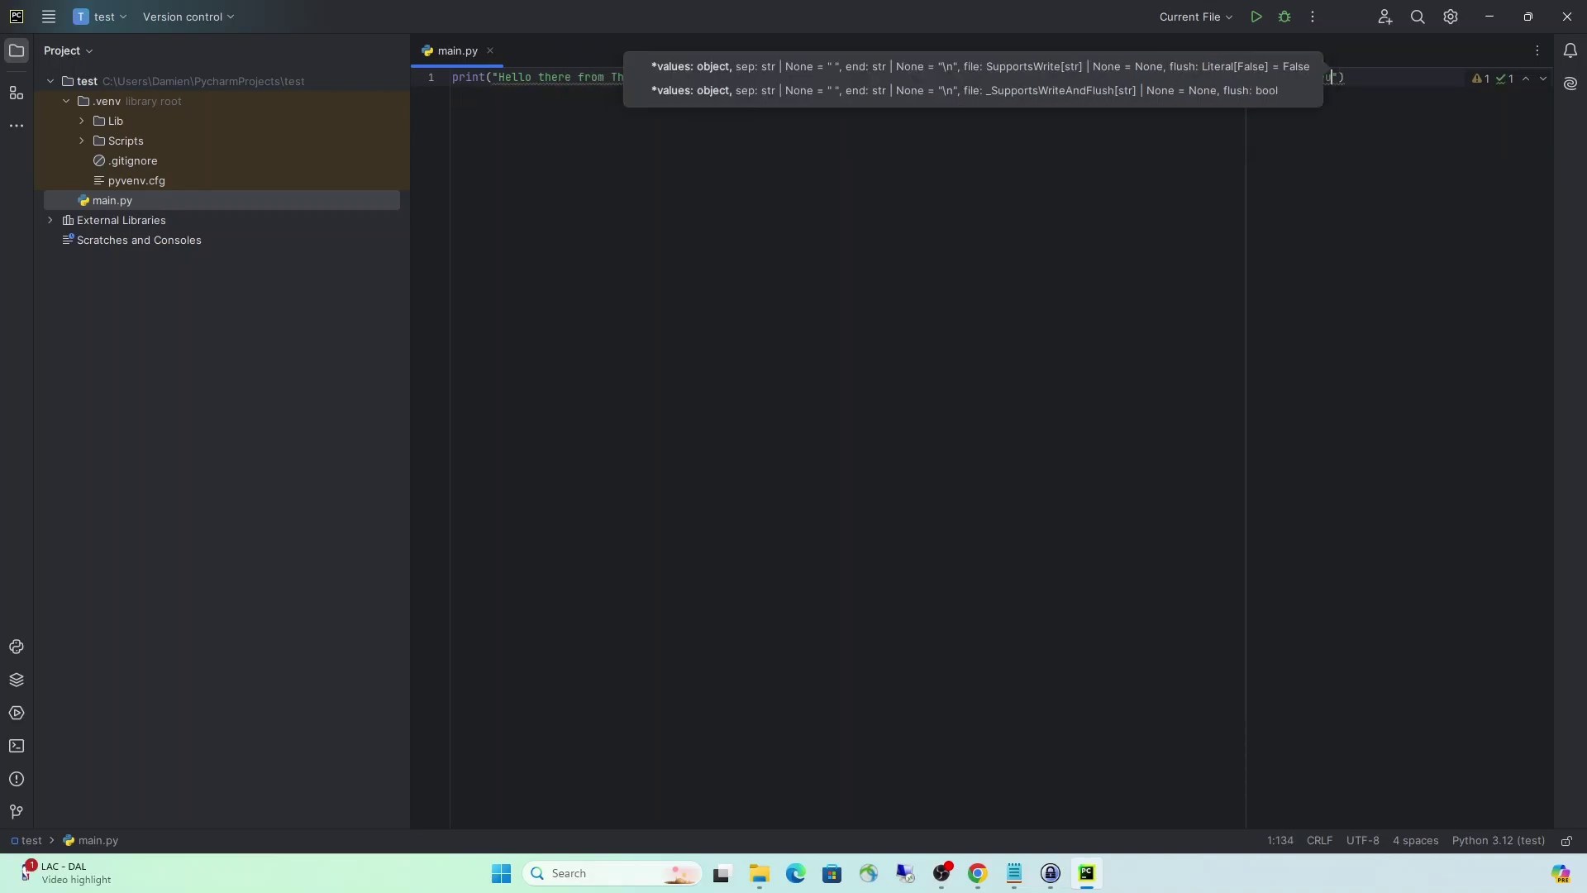
{"action": "key", "text": "Escape"}
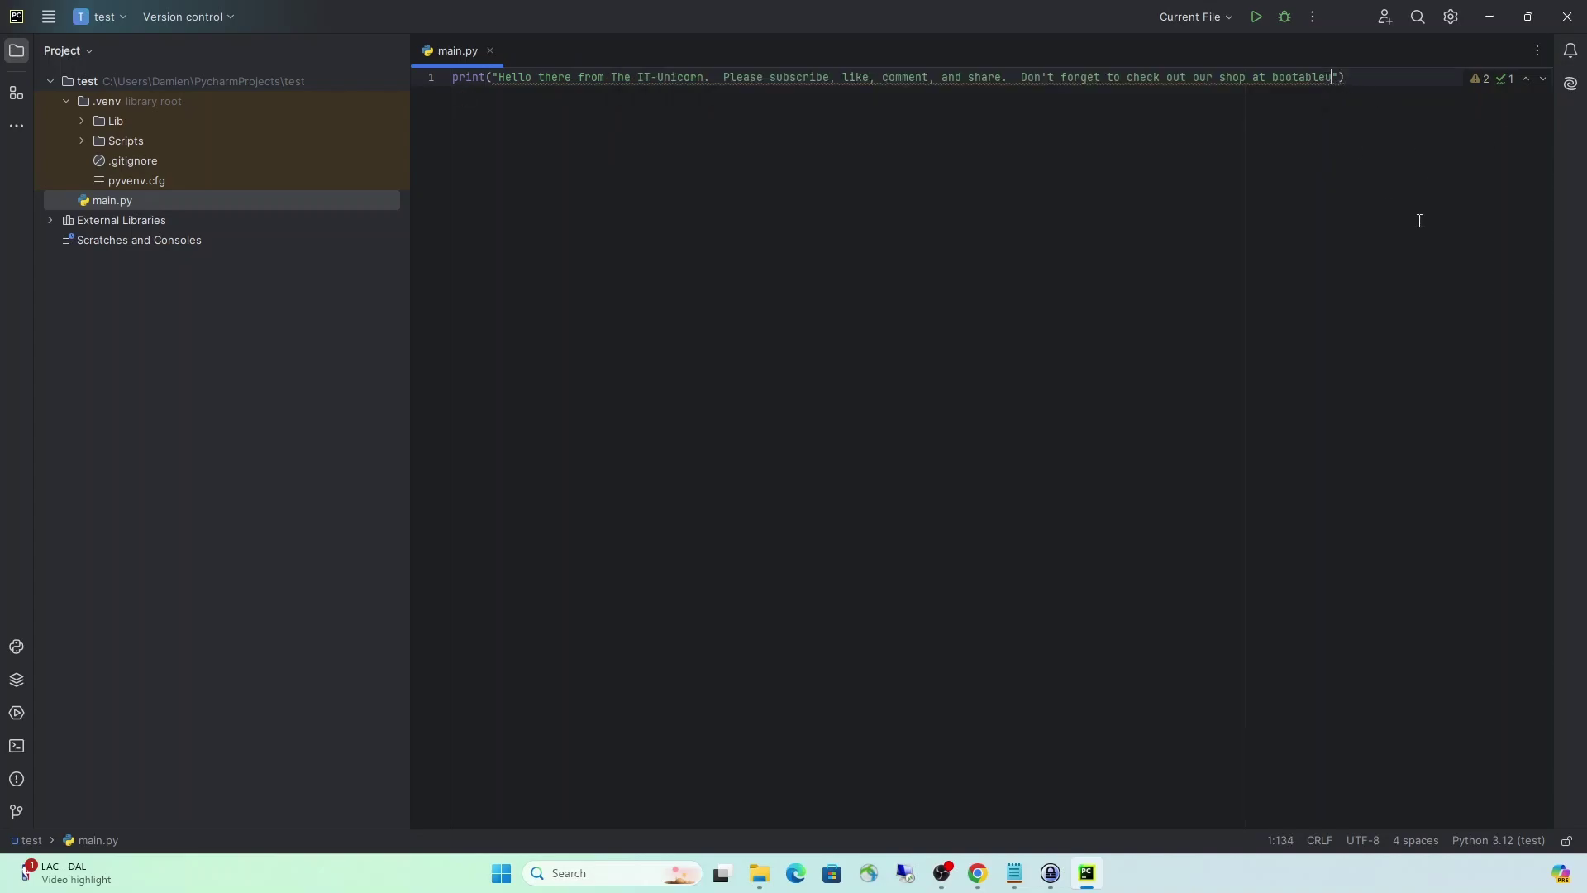
{"action": "type", "text": "sbs.com"}
Run main.py and see the greeting and shop URL printed with exit code 0.
{"action": "left_click", "coordinate": [1387, 91]}
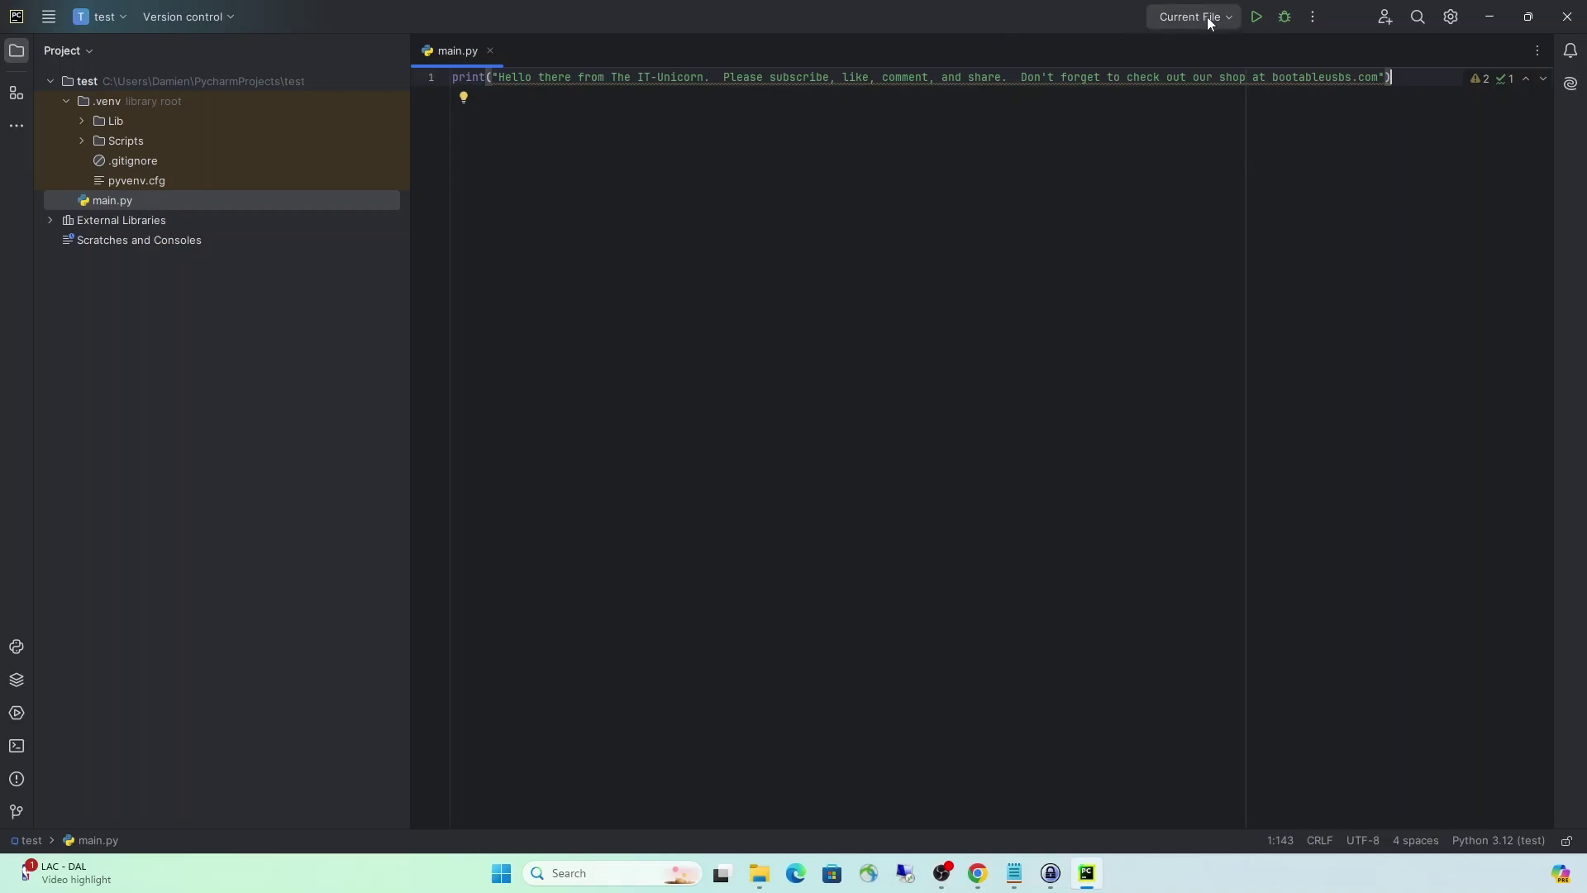
{"action": "left_click", "coordinate": [1256, 16]}
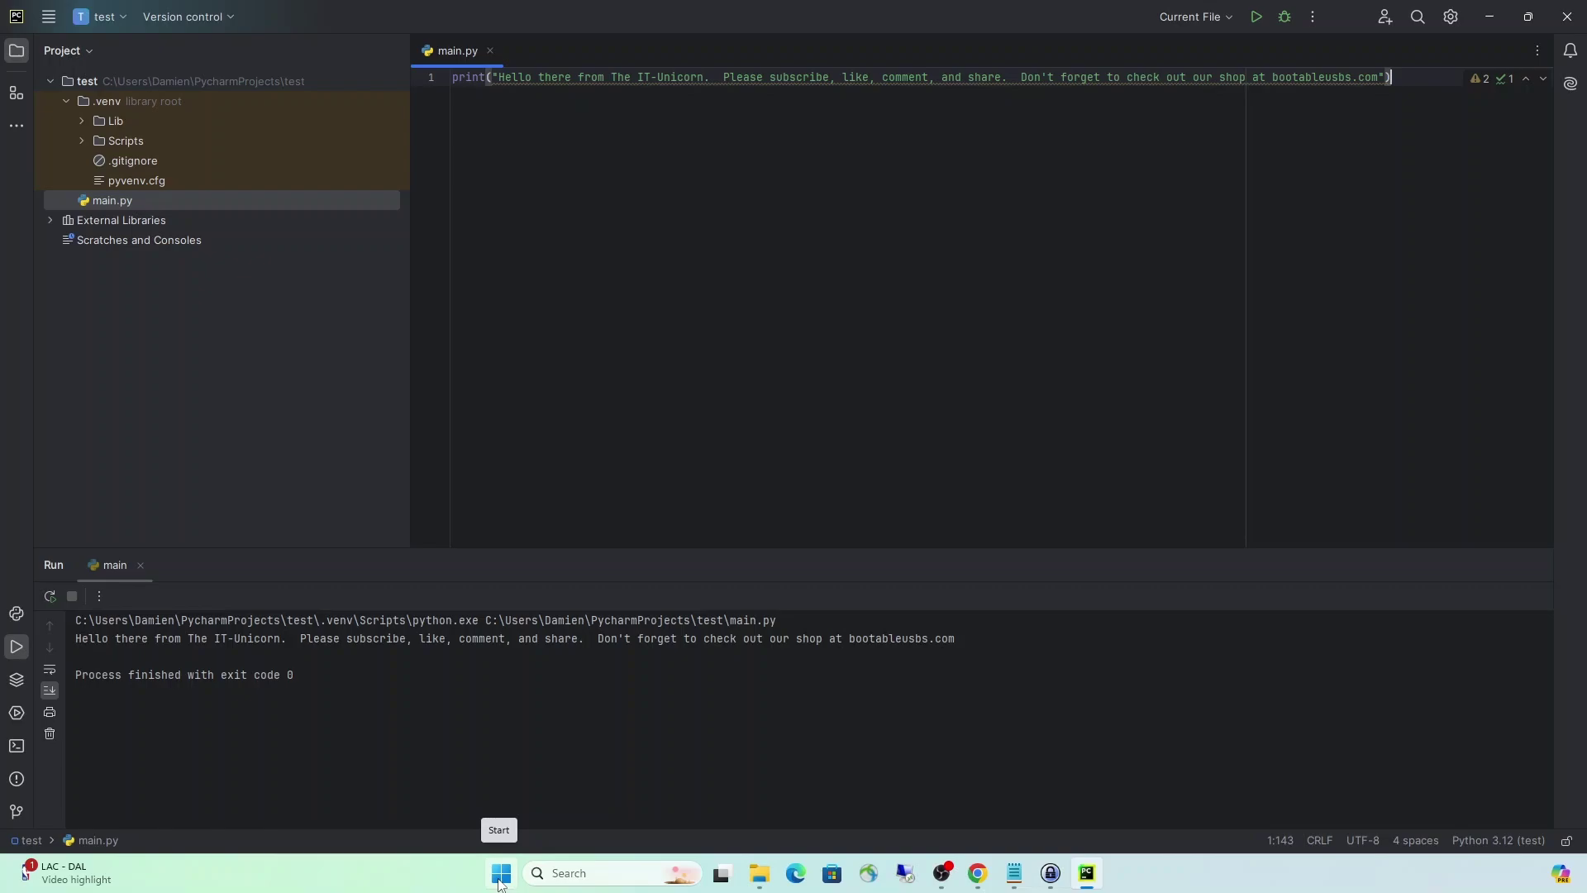
Launch Command Prompt by searching 'cmd' from the Start menu.
{"action": "right_click", "coordinate": [502, 873]}
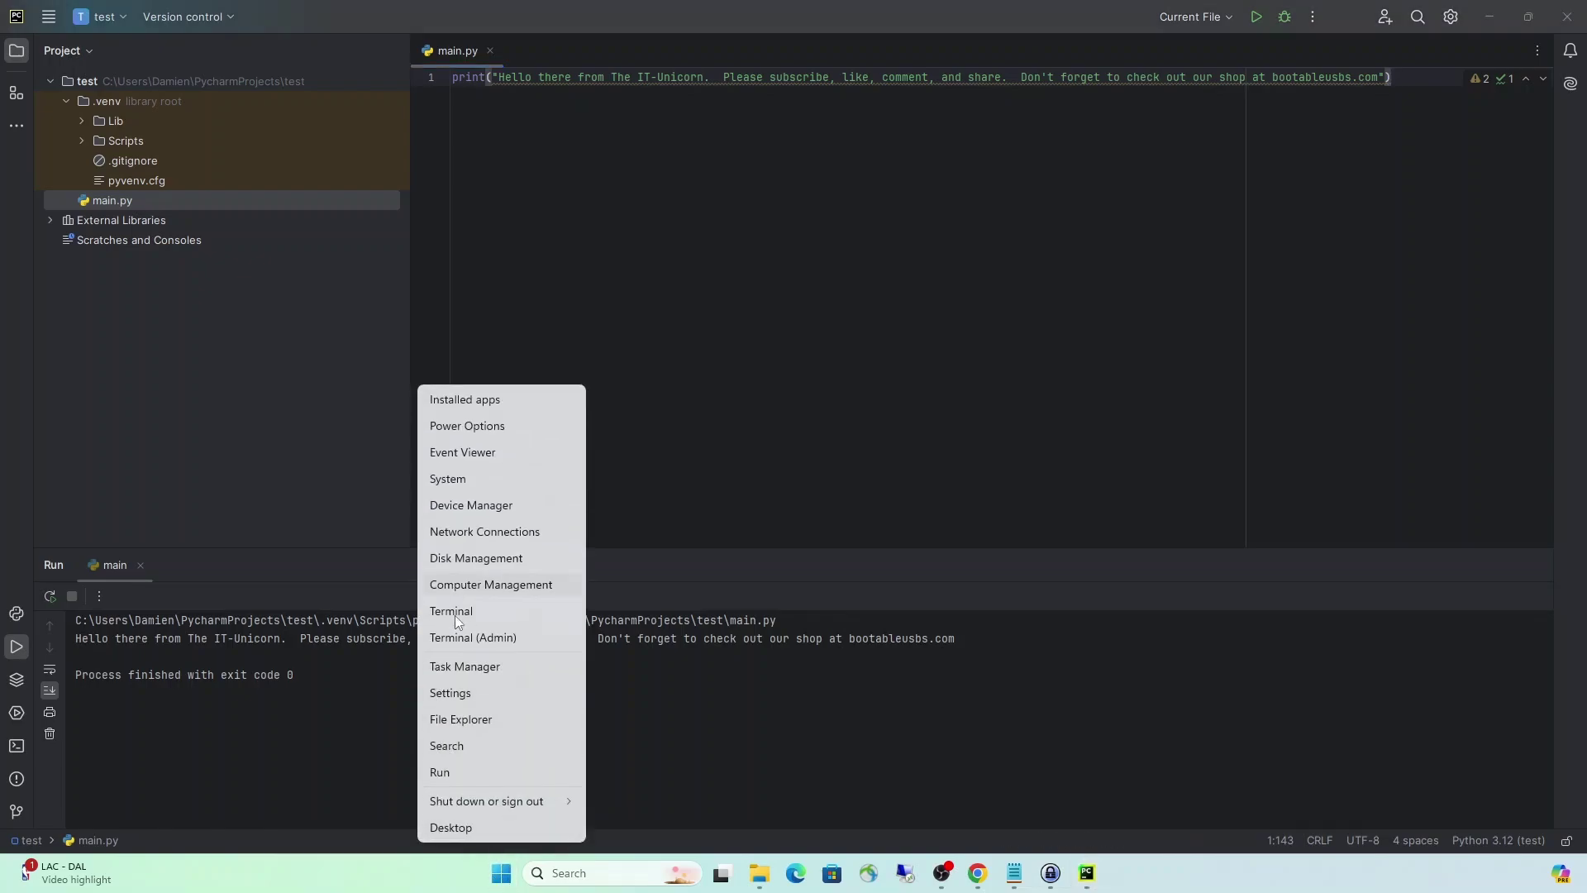
{"action": "left_click", "coordinate": [500, 872]}
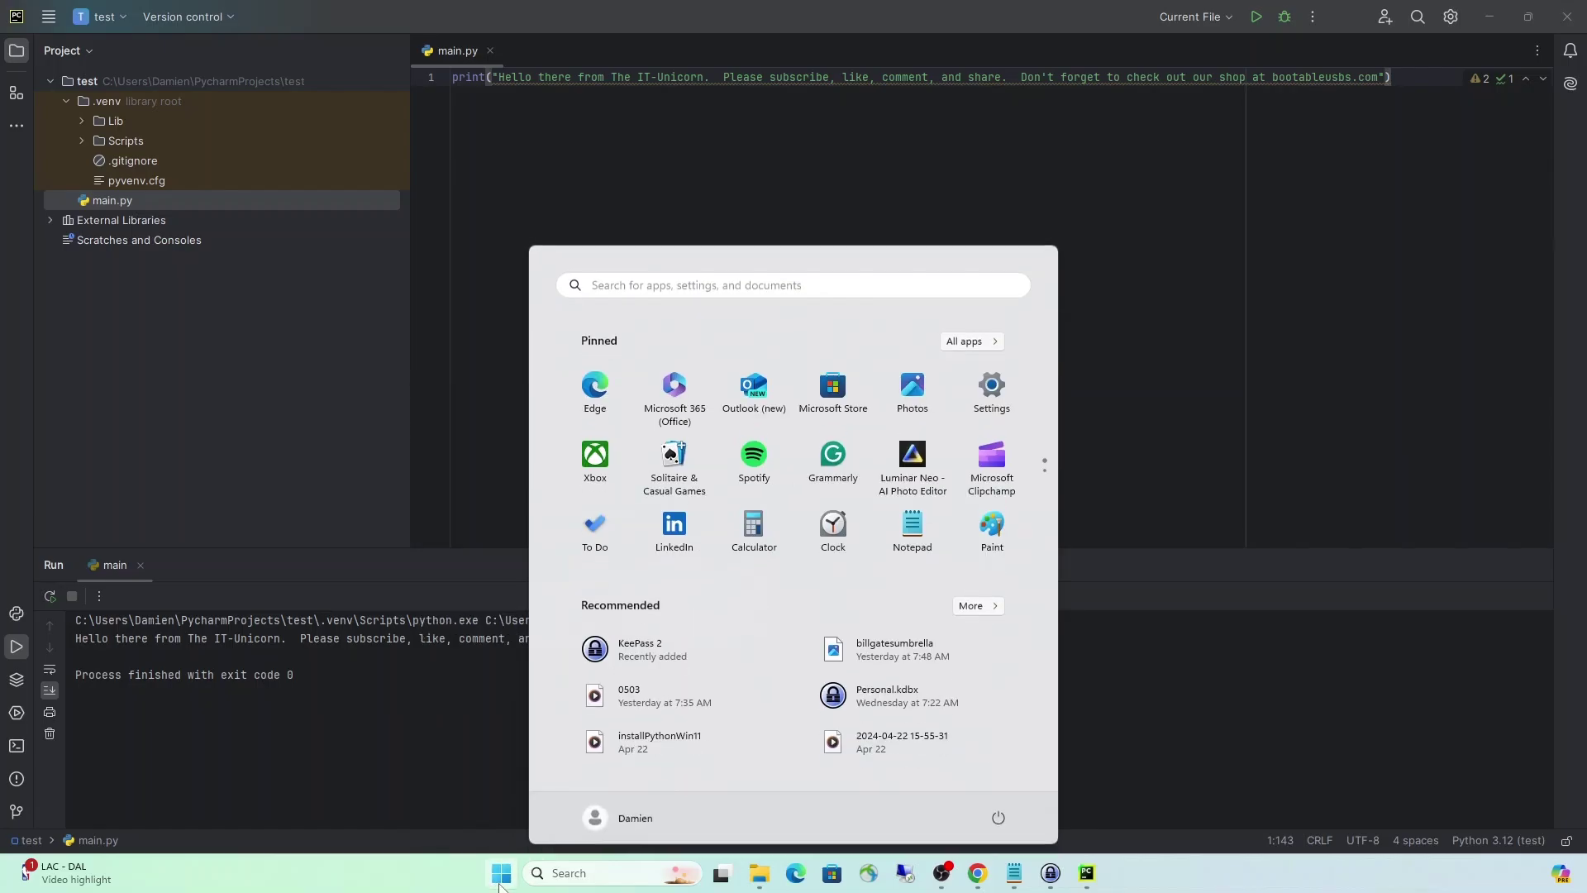
{"action": "type", "text": "cmd"}
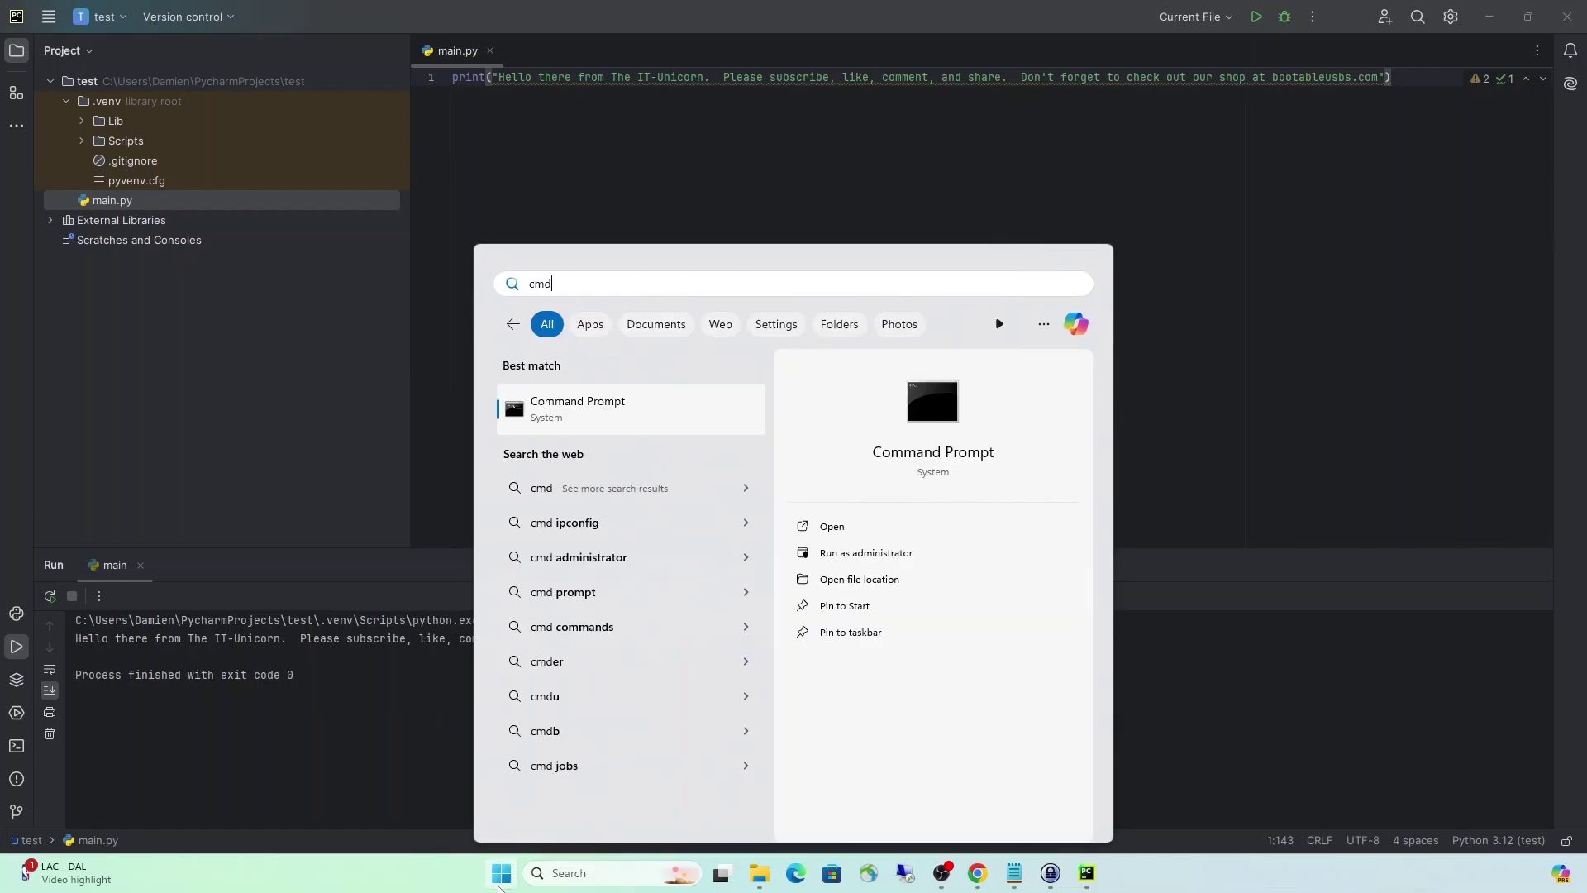
{"action": "key", "text": "Return"}
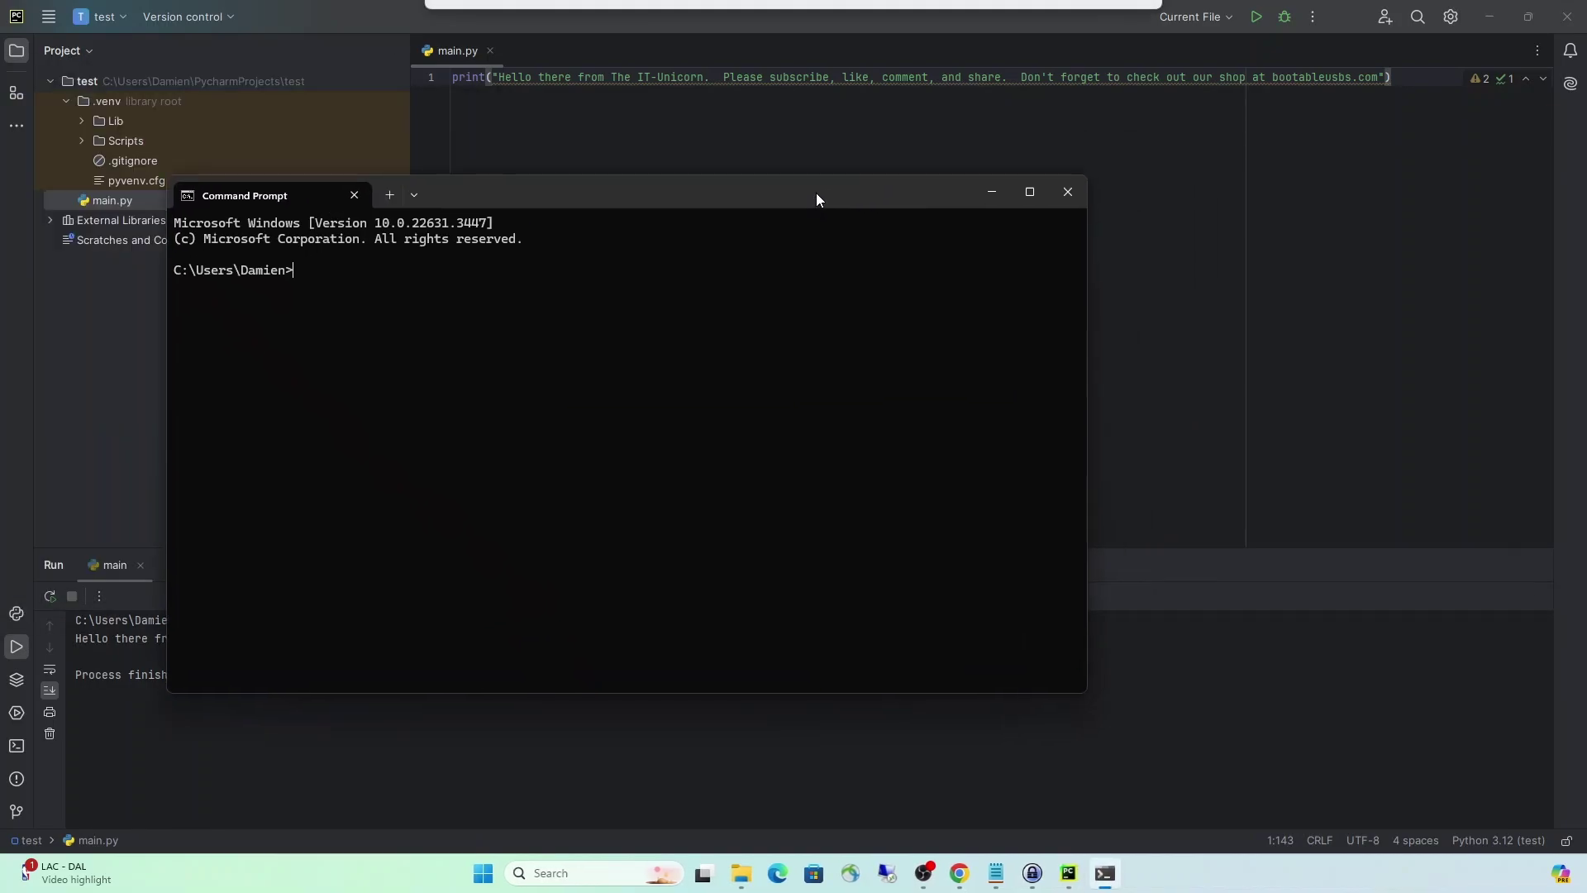
Move the Command Prompt window and change into the PycharmProjects\test folder.
{"action": "left_click_drag", "start_coordinate": [816, 198], "coordinate": [996, 252]}
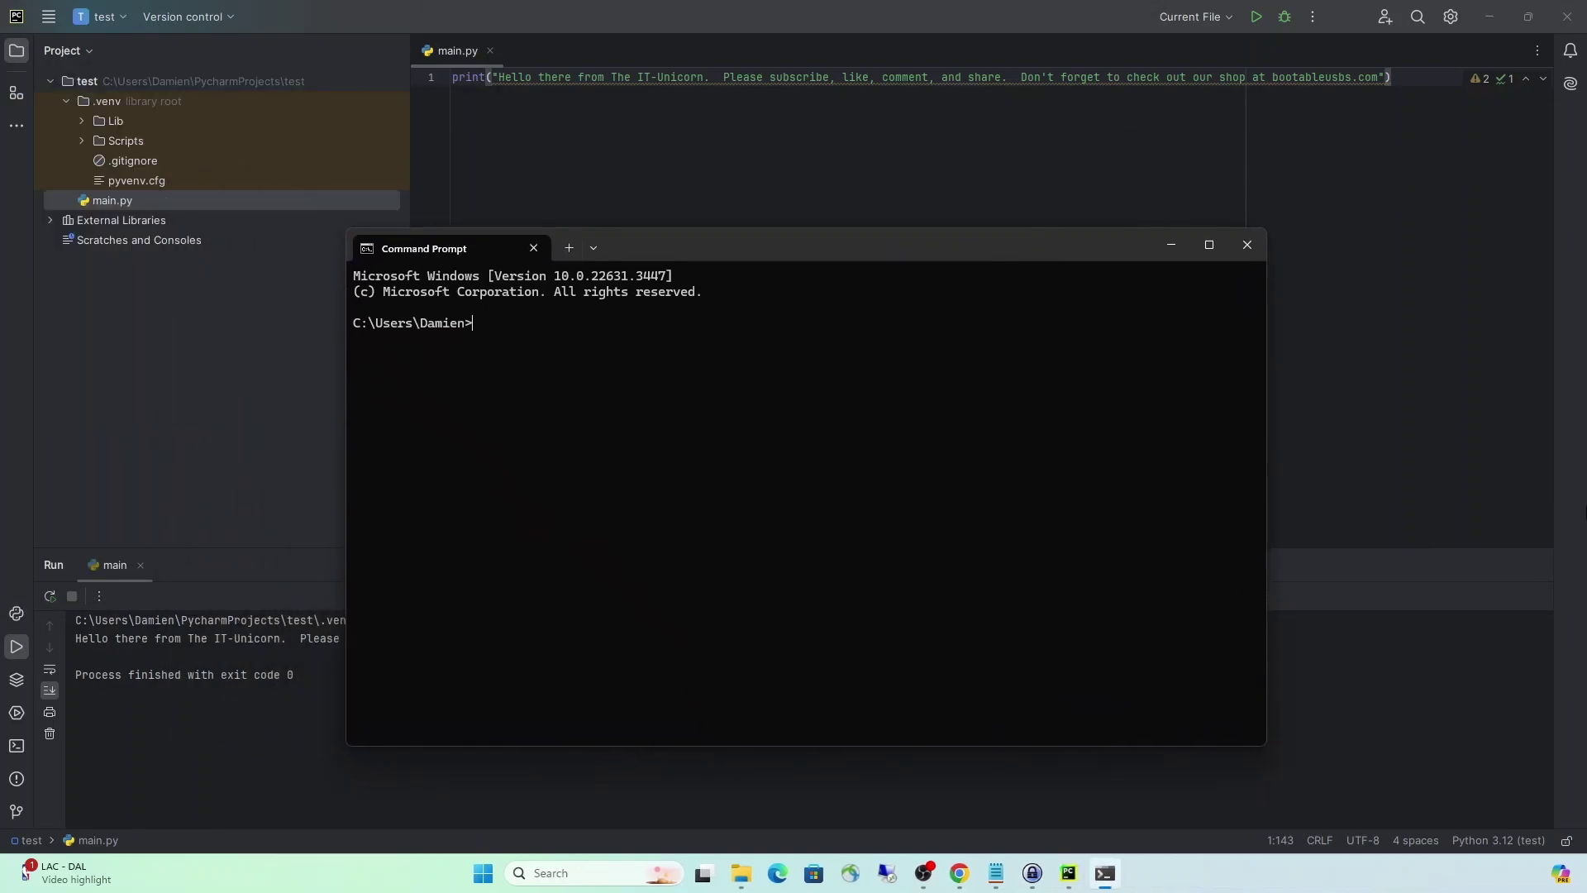
{"action": "type", "text": "cd "}
{"action": "type", "text": "c:\\"}
{"action": "type", "text": "users\\damie"}
{"action": "key", "text": "Tab"}
{"action": "type", "text": "\\P"}
{"action": "key", "text": "Tab"}
{"action": "type", "text": "\\"}
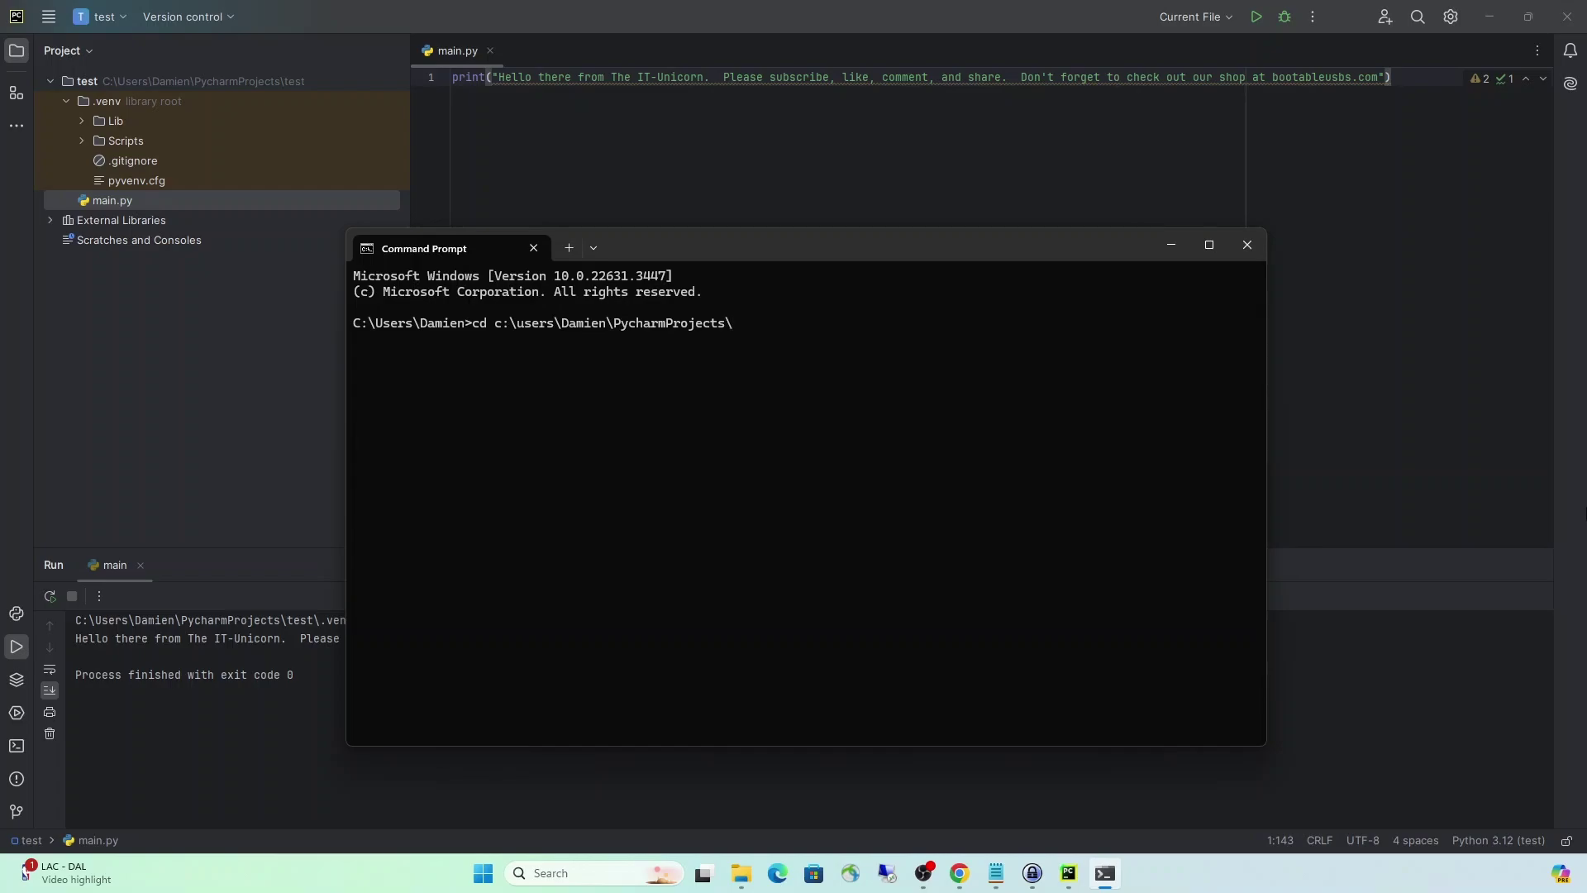
{"action": "type", "text": "test"}
{"action": "key", "text": "Return"}
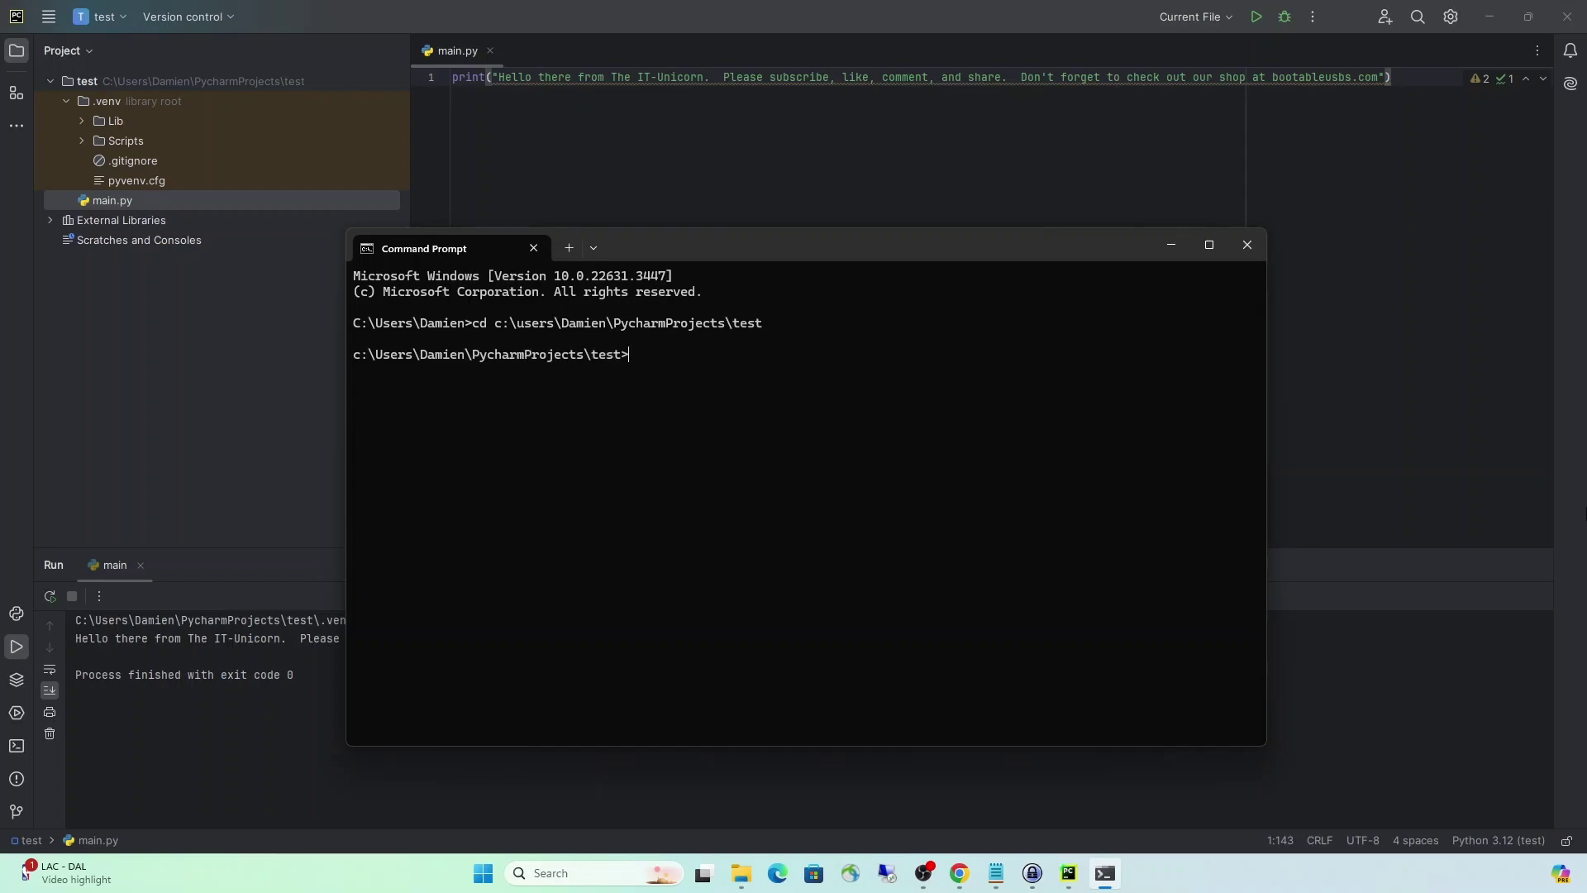
{"action": "type", "text": "python"}
{"action": "type", "text": " main.py"}
Run 'python main.py' and highlight the printed IT-Unicorn greeting.
{"action": "key", "text": "Return"}
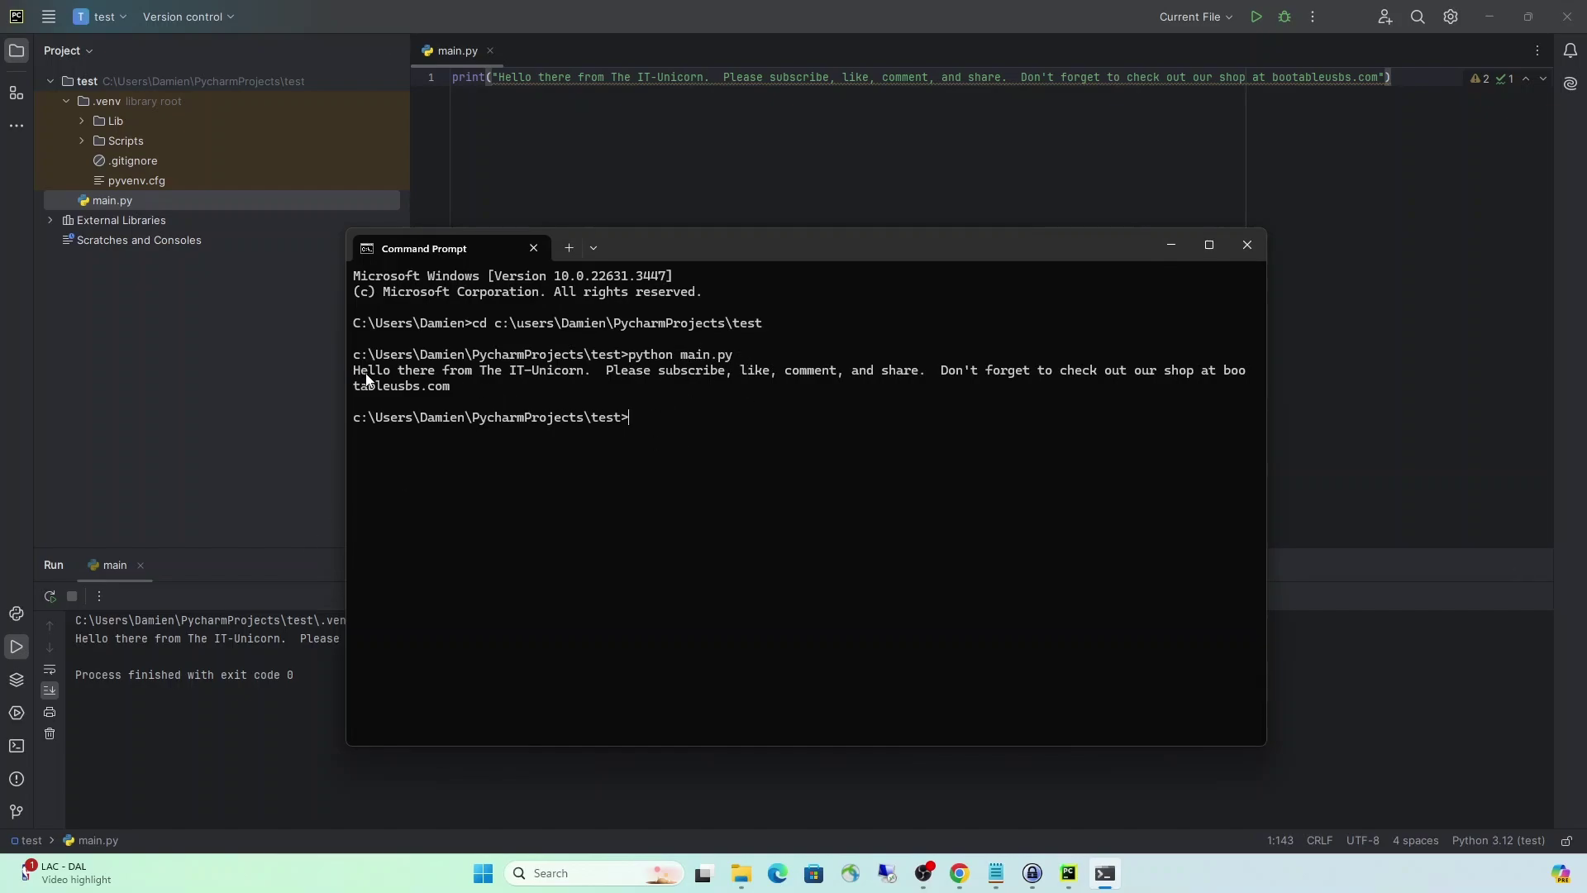
{"action": "left_click_drag", "start_coordinate": [354, 370], "coordinate": [467, 392]}
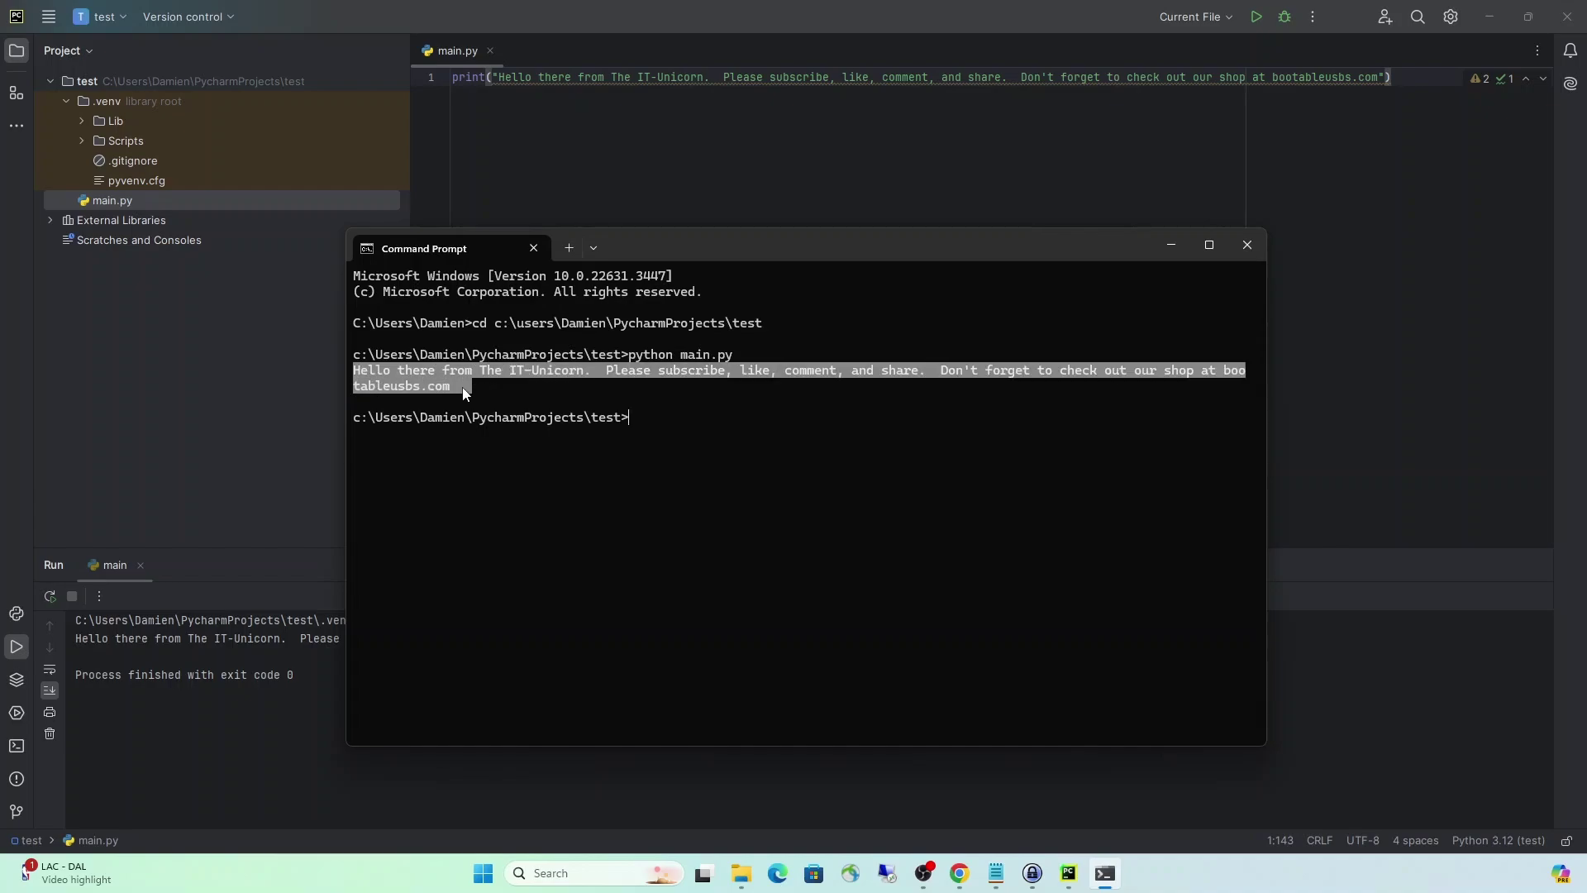
{"action": "left_click", "coordinate": [659, 522]}
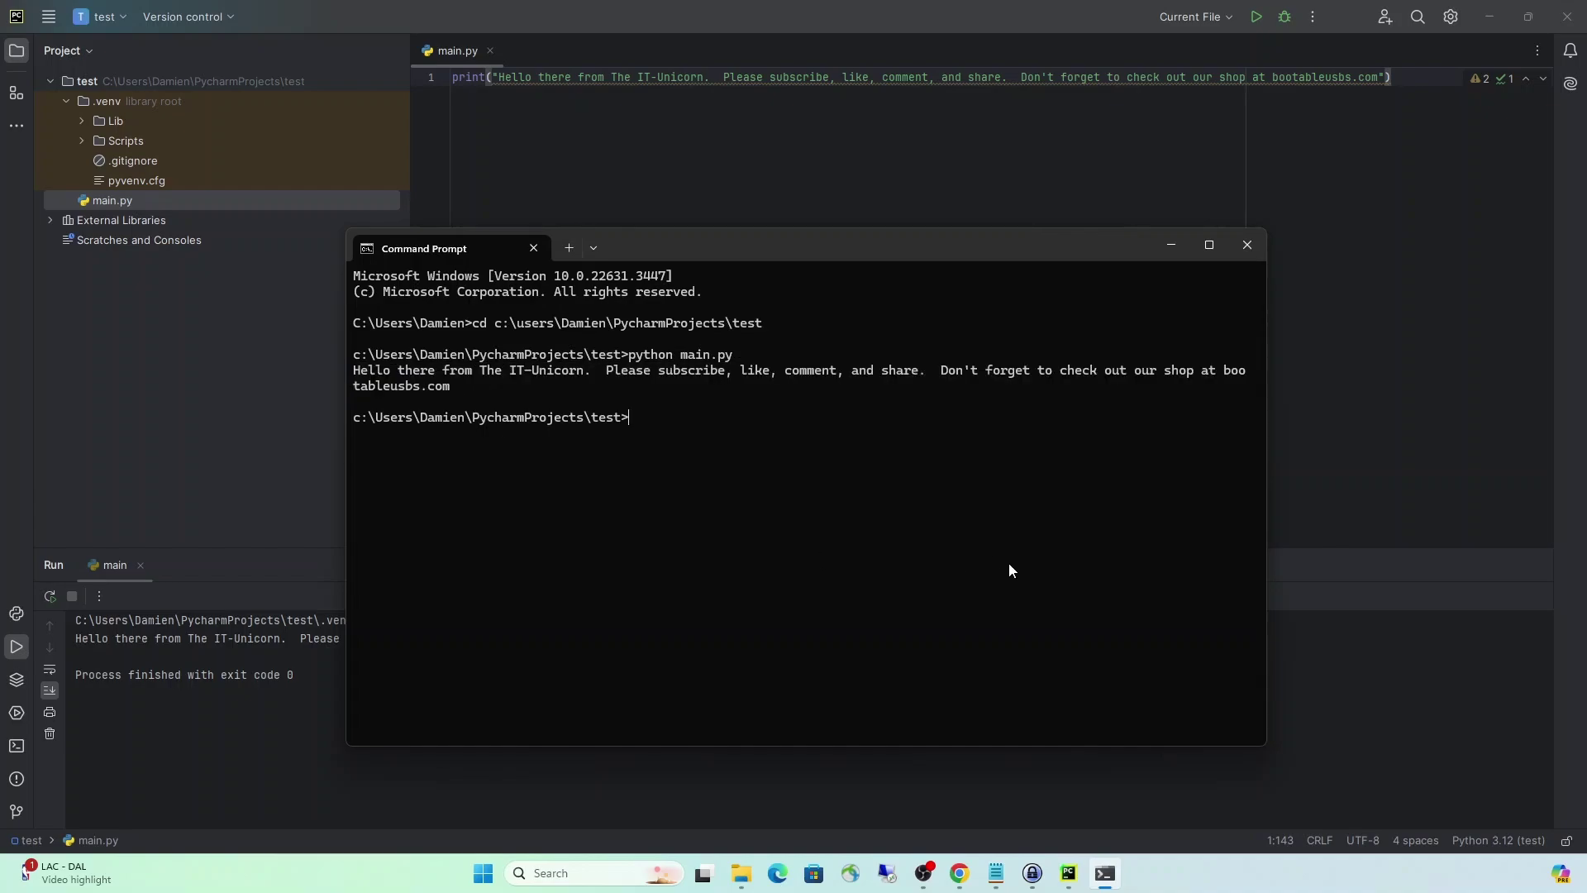